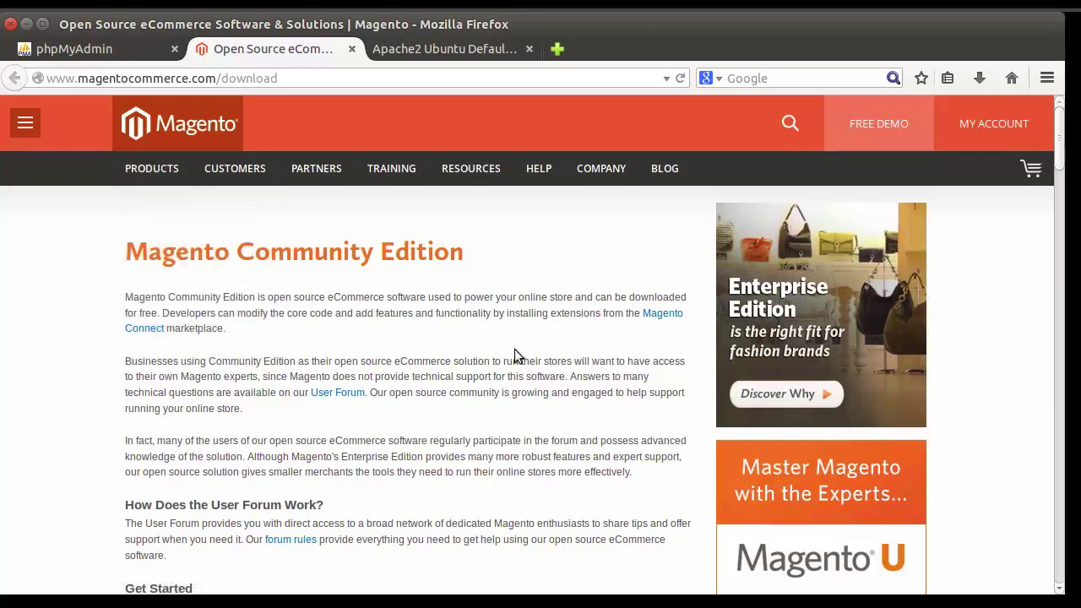
# Step: Choose the magento-1.9.1.0.zip Full Release package and scroll down to the Sample Data downloads
pyautogui.scroll(-10, 515, 349)
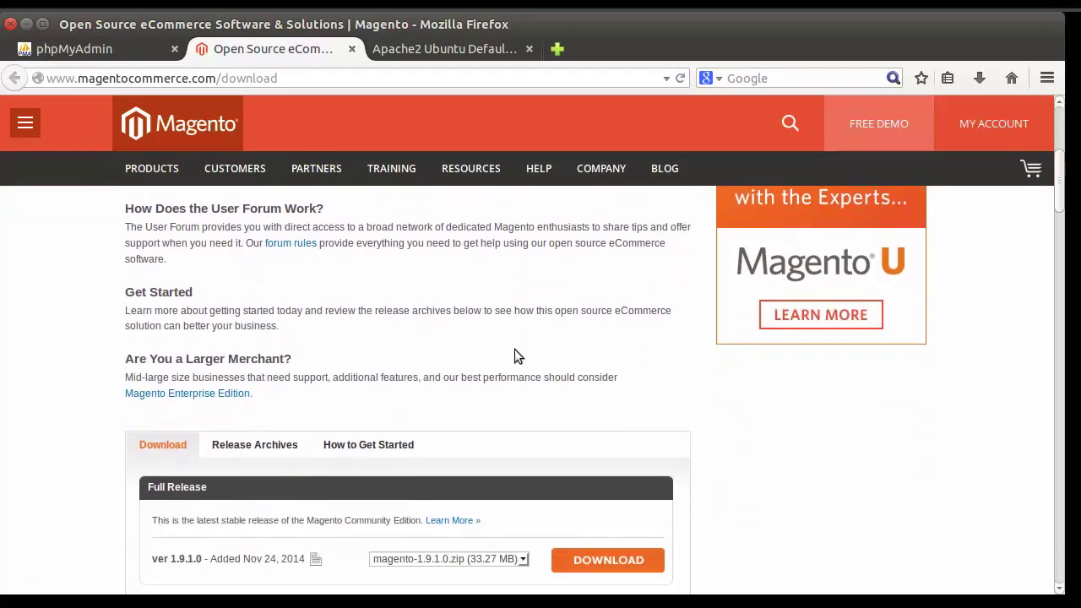
pyautogui.scroll(-1, 515, 355)
pyautogui.click(472, 279)
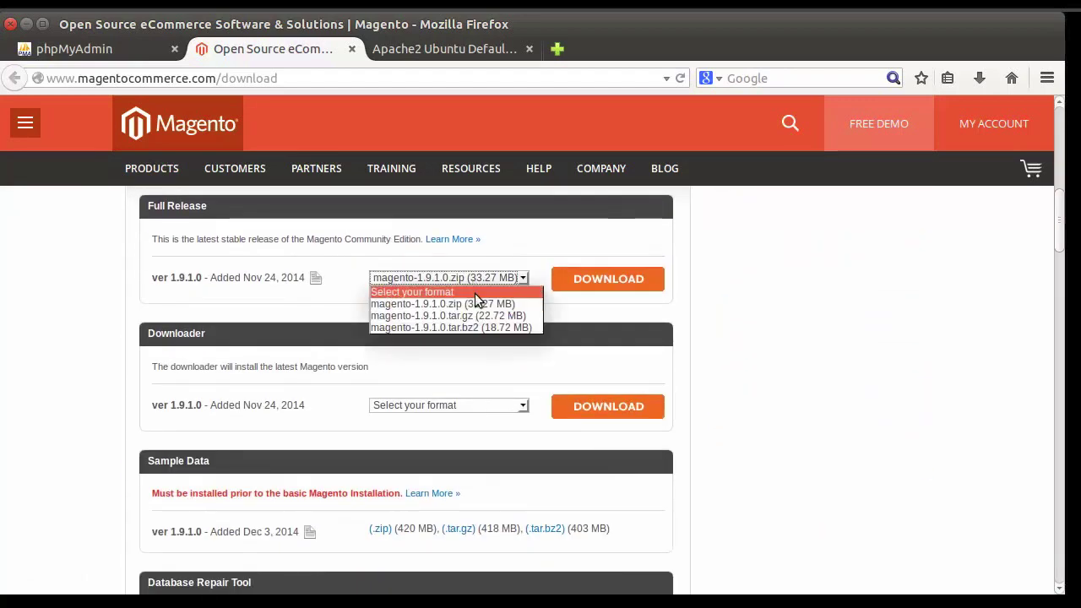
pyautogui.click(476, 305)
pyautogui.scroll(-2, 470, 370)
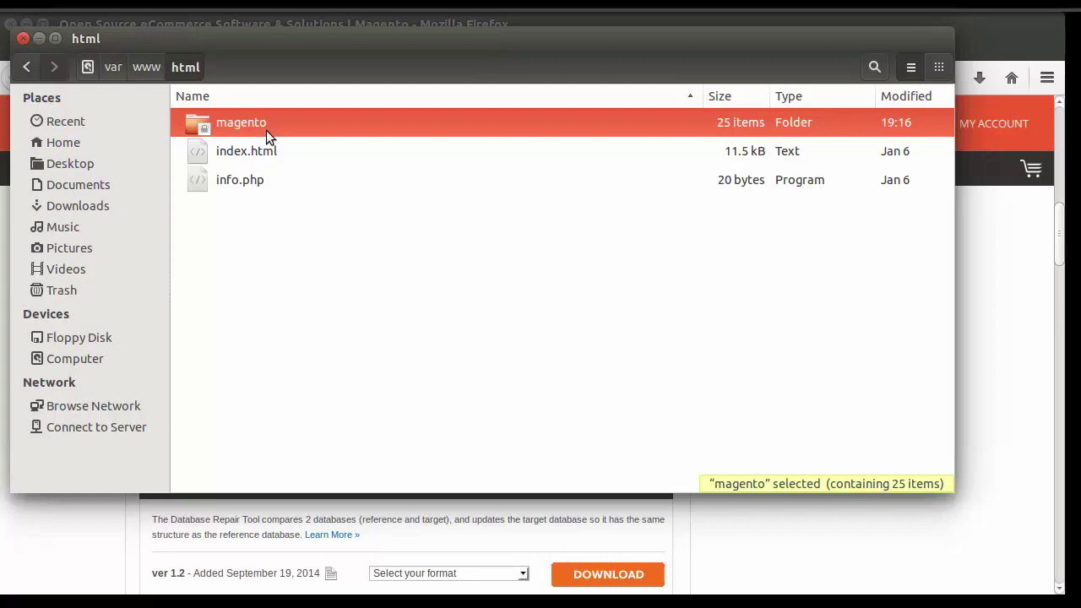
# Step: Open a new terminal window with Ctrl+Alt+T
pyautogui.hotkey('ctrl', 'alt', 't')
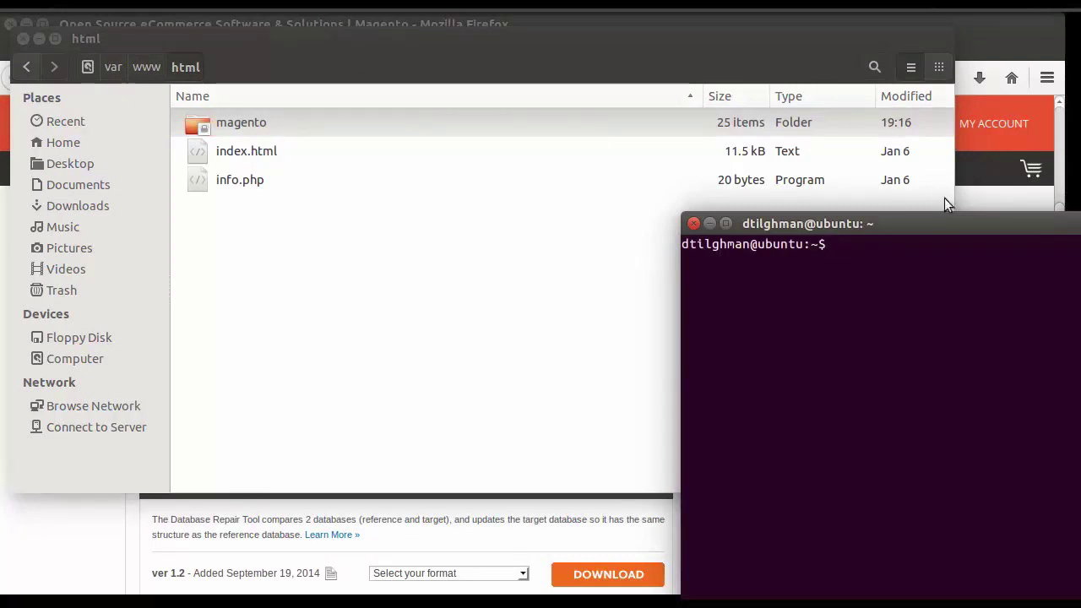
# Step: Copy cd /var/www/html from the commands file and run it in the terminal
pyautogui.moveTo(957, 226); pyautogui.dragTo(688, 161)
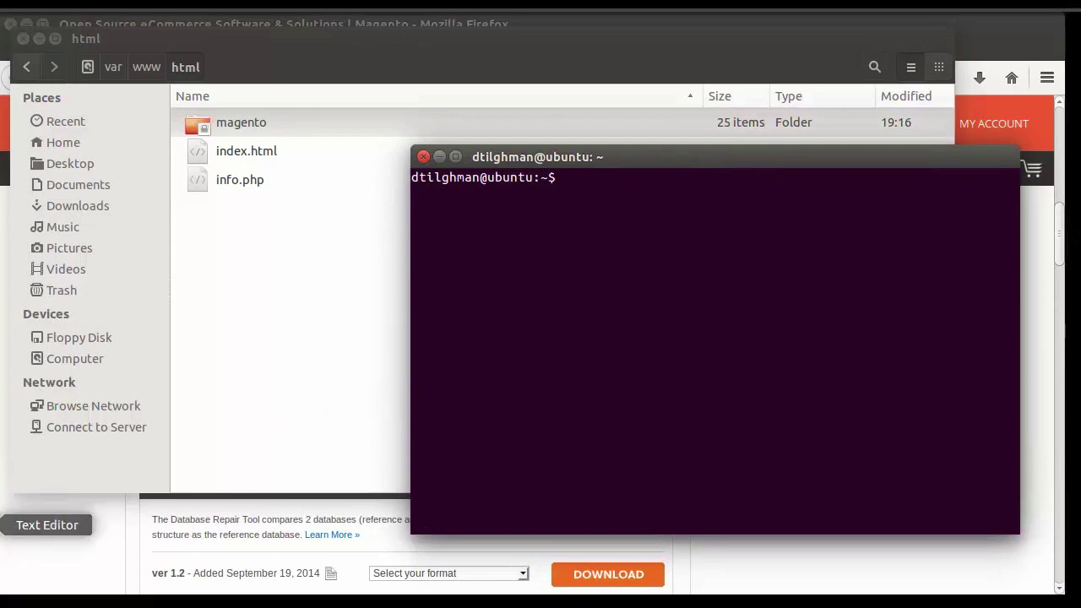
pyautogui.click(4, 524)
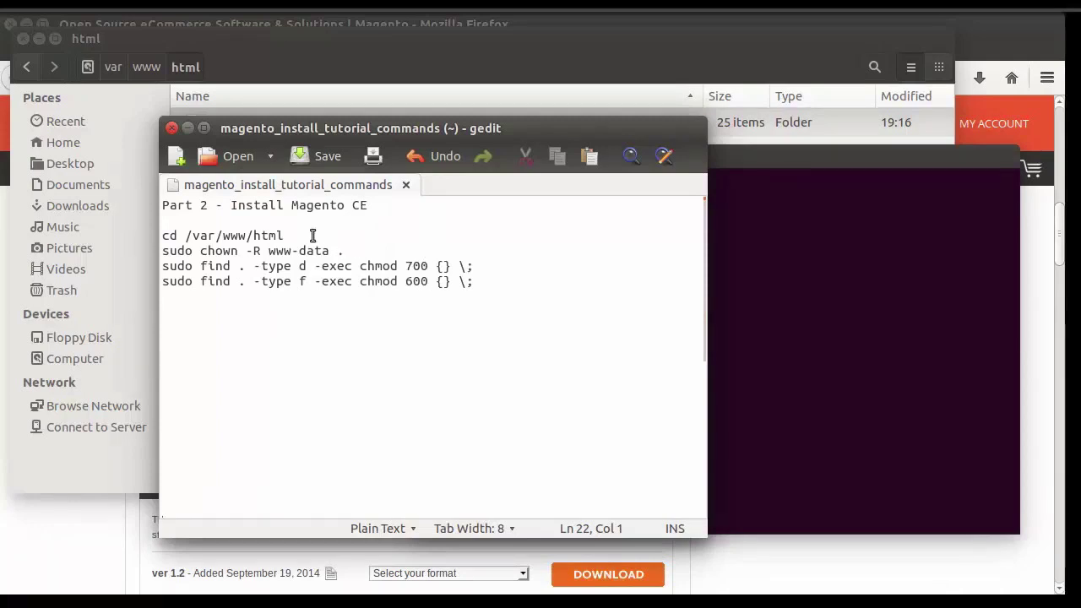
pyautogui.moveTo(286, 236); pyautogui.dragTo(160, 236)
pyautogui.hotkey('ctrl', 'c')
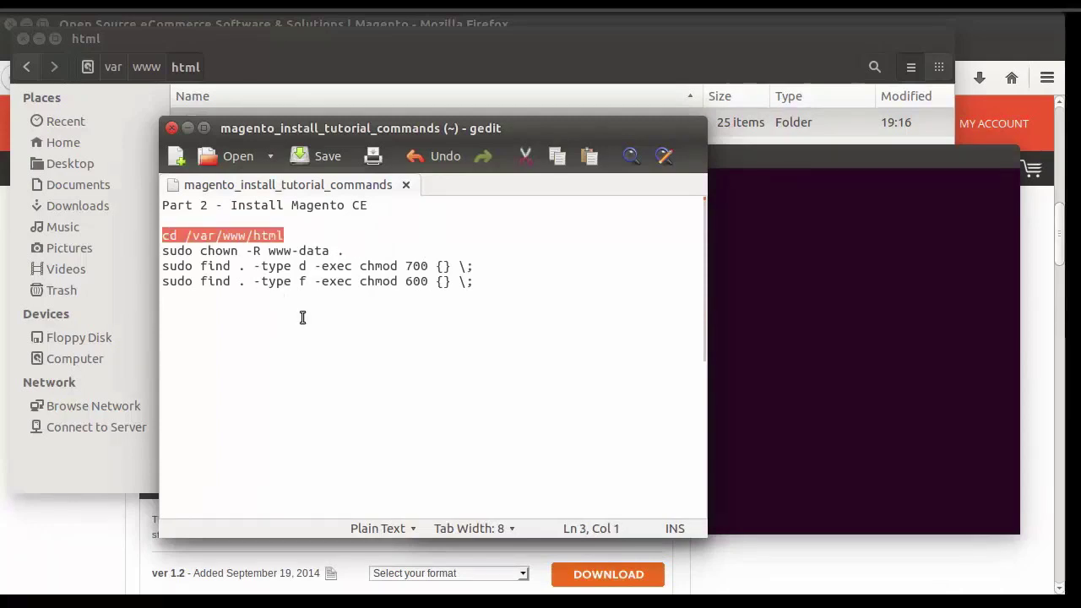
pyautogui.click(760, 203)
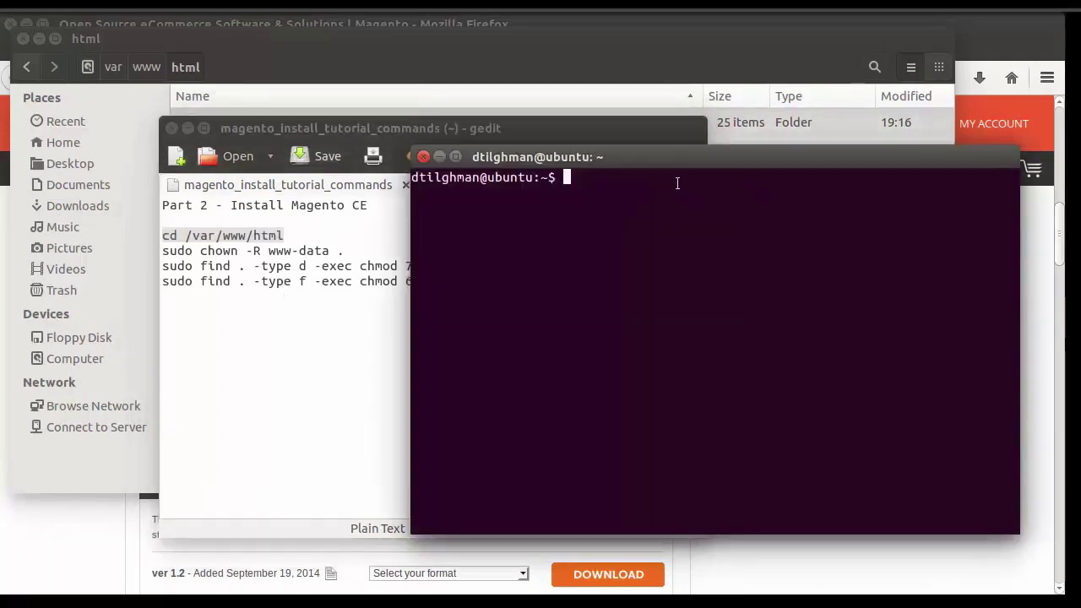
pyautogui.rightClick(601, 177)
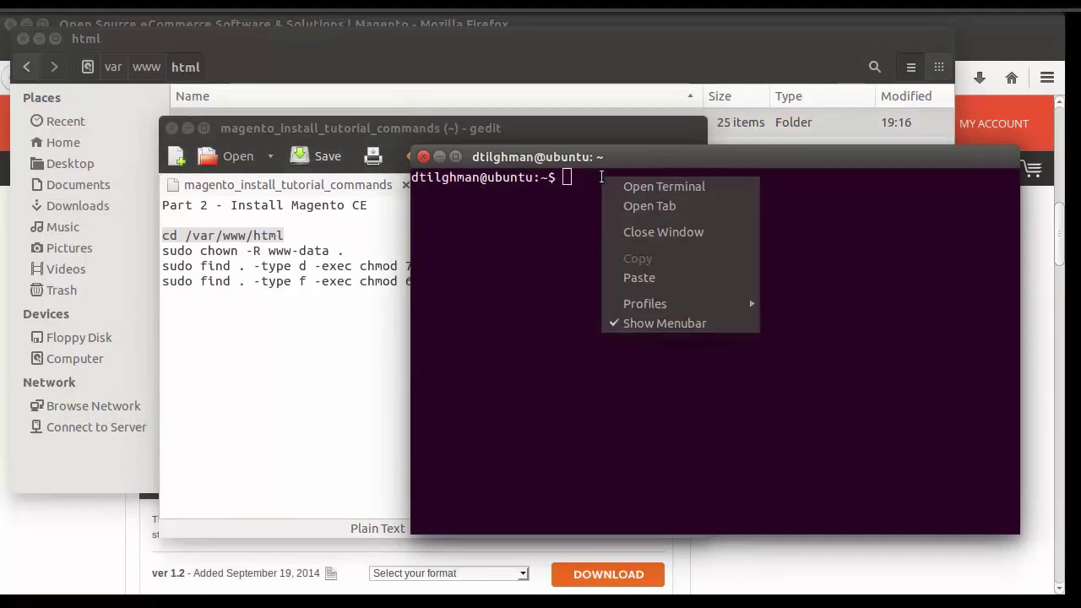
pyautogui.click(639, 290)
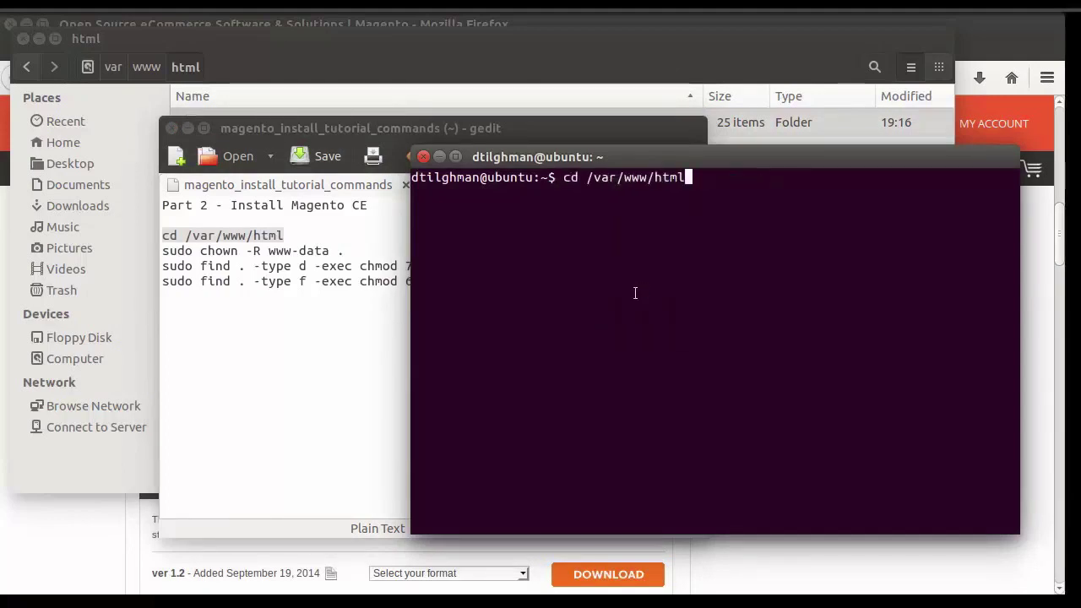
pyautogui.press('Return')
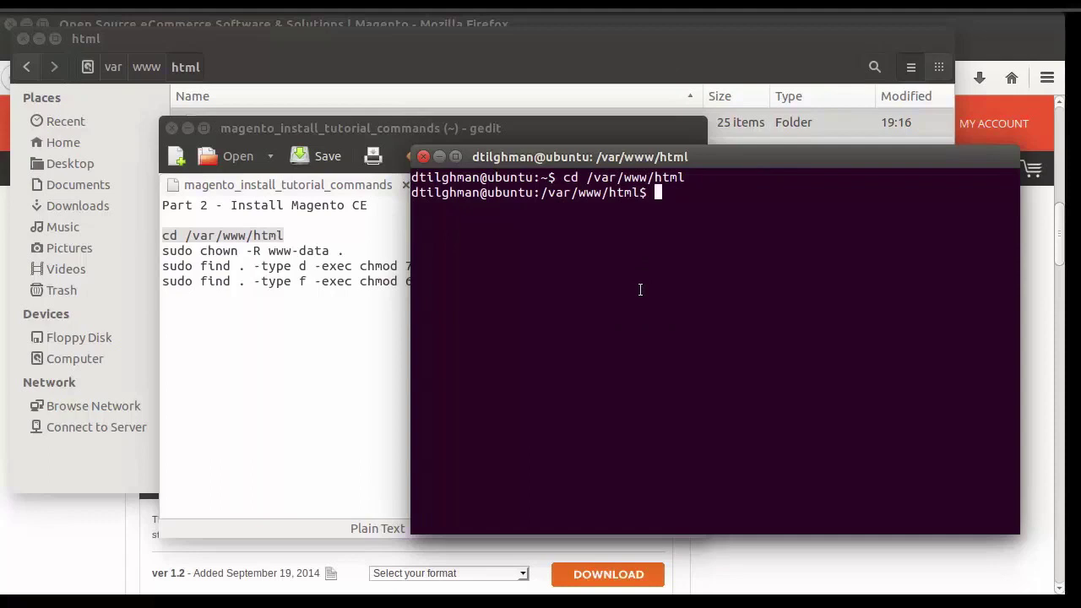
# Step: Run sudo chown -R www-data . and authenticate with the account password
pyautogui.click(356, 254)
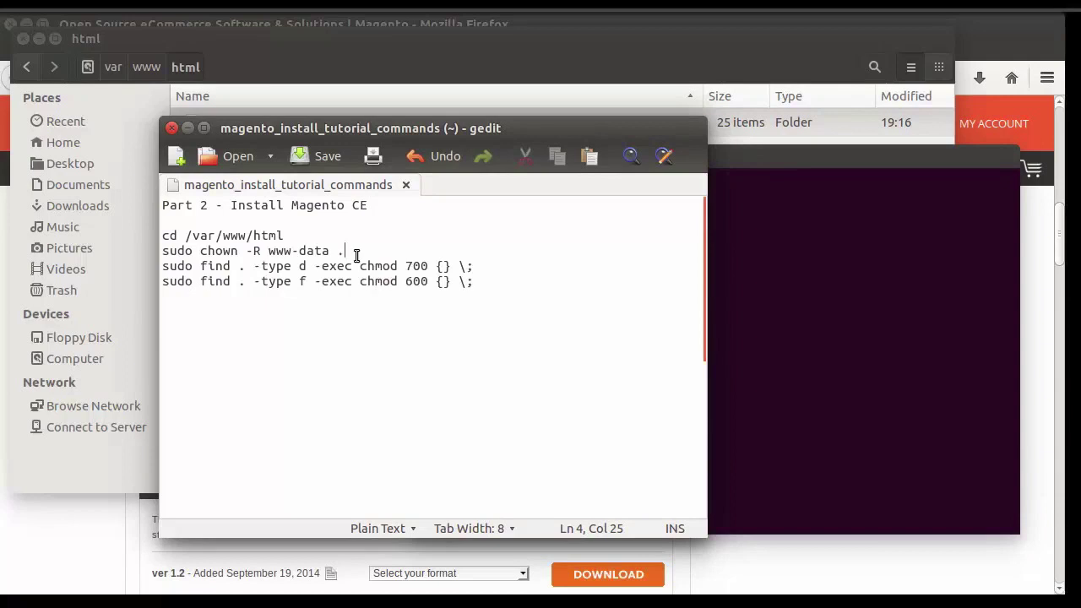
pyautogui.moveTo(356, 252); pyautogui.dragTo(166, 255)
pyautogui.hotkey('ctrl', 'c')
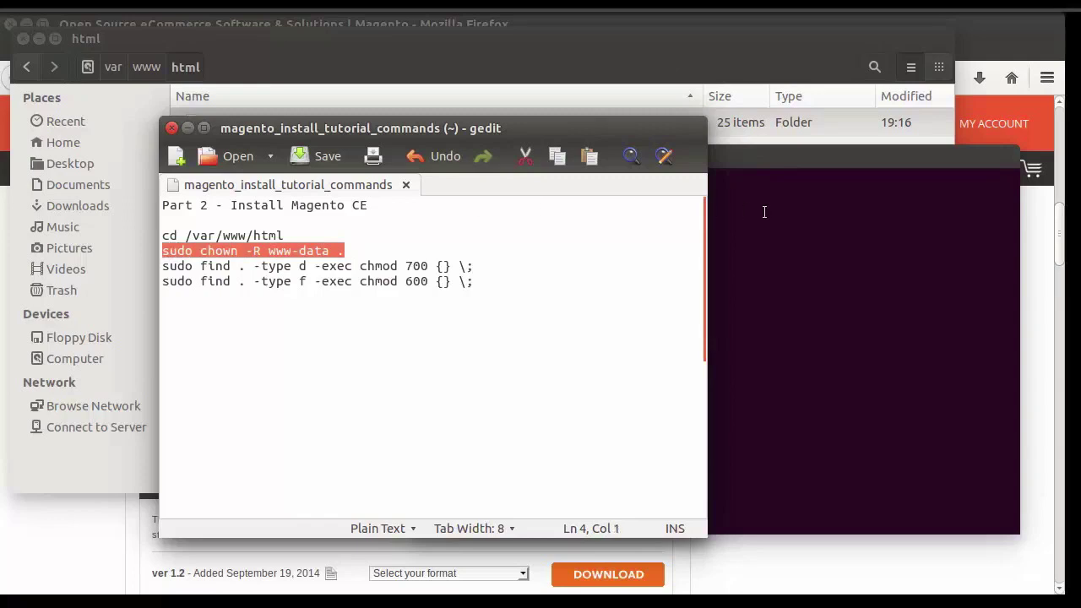
pyautogui.click(763, 212)
pyautogui.rightClick(685, 193)
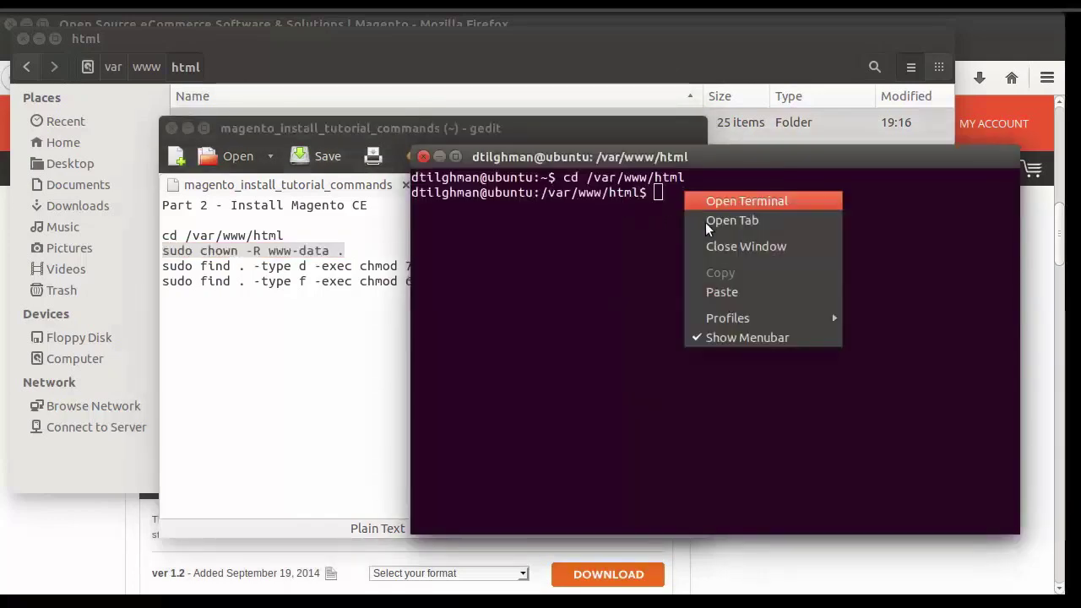
pyautogui.click(728, 292)
pyautogui.press('Return')
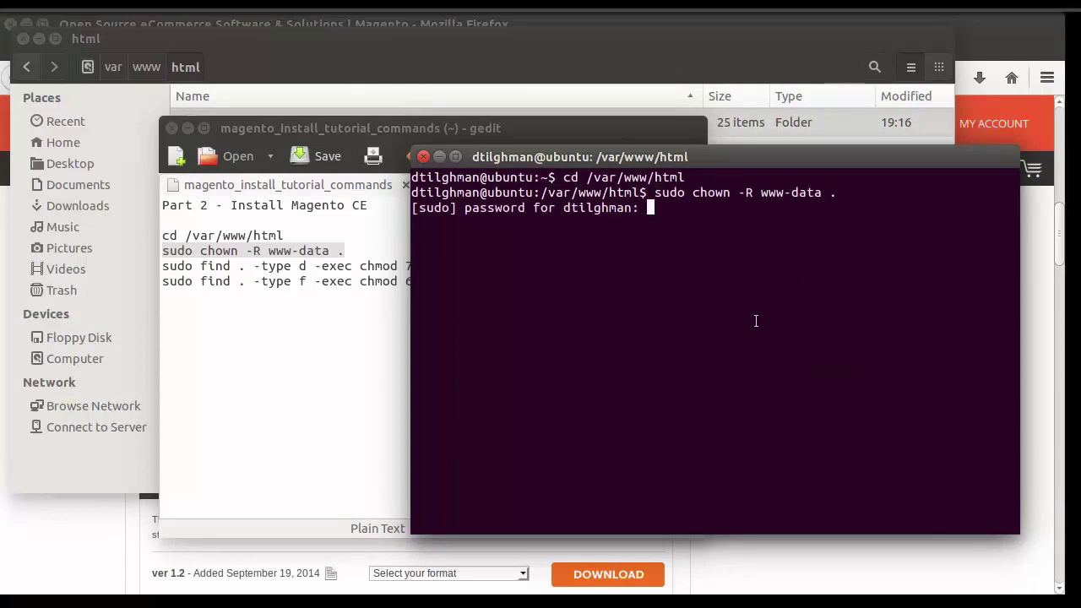
pyautogui.press('Return')
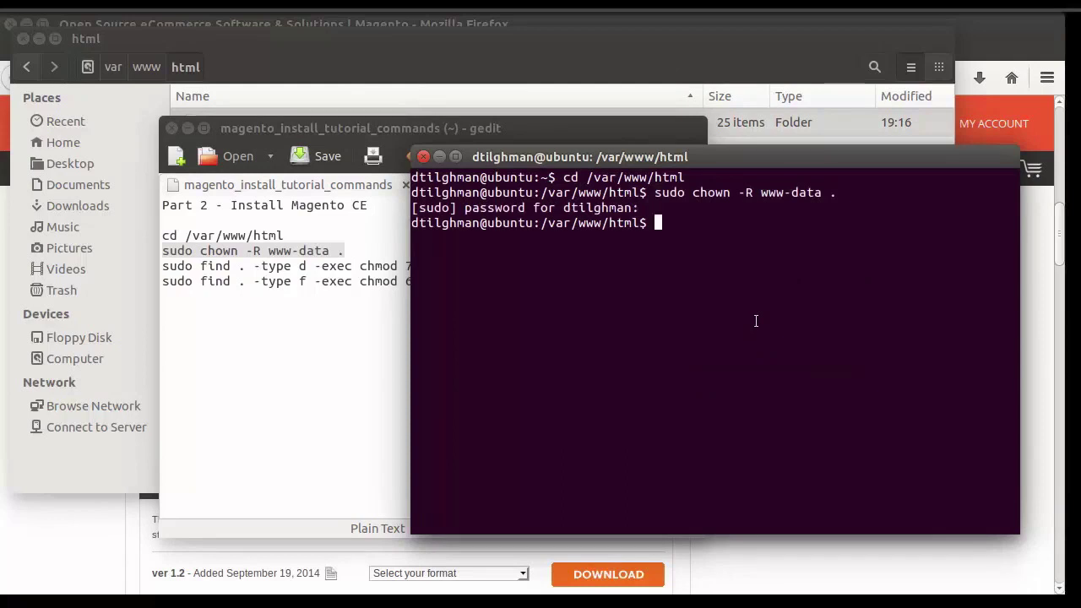
# Step: Run the find command setting all directories to chmod 700
pyautogui.click(366, 267)
pyautogui.moveTo(482, 265); pyautogui.dragTo(161, 267)
pyautogui.hotkey('ctrl', 'c')
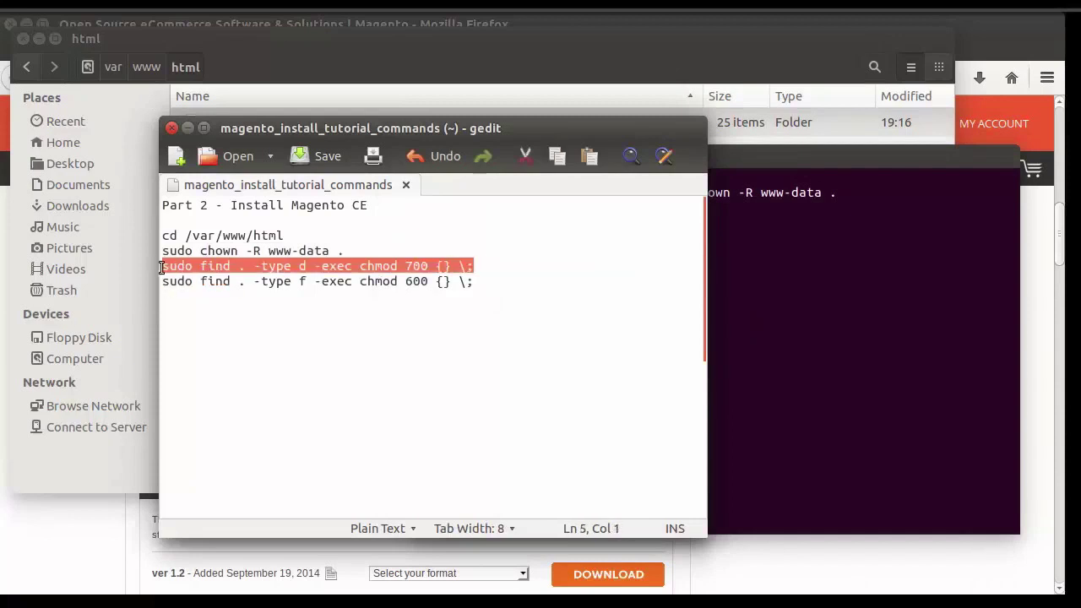
pyautogui.click(736, 213)
pyautogui.rightClick(666, 224)
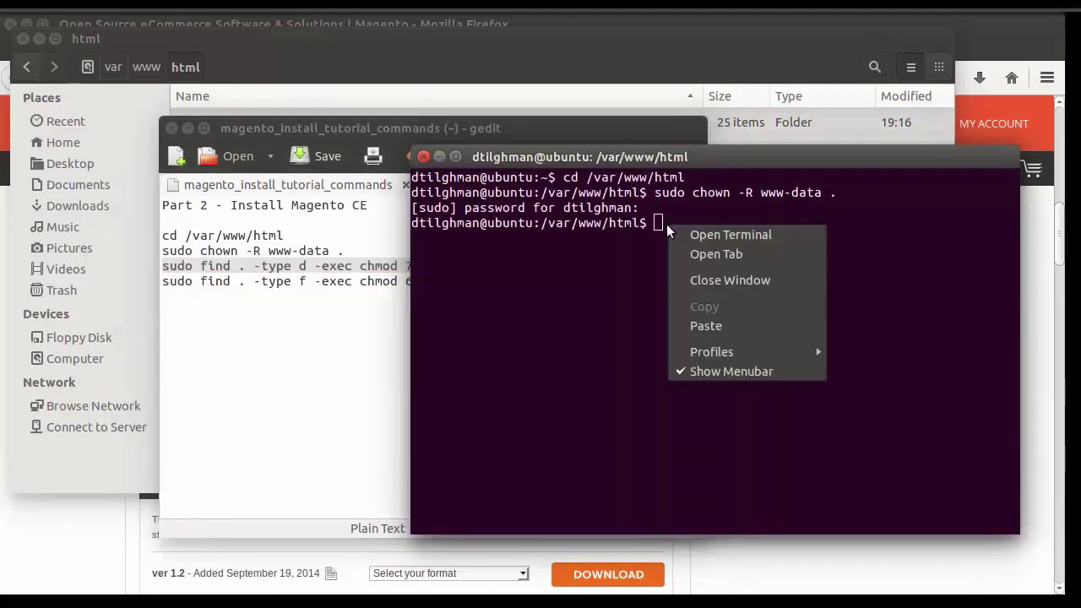
pyautogui.click(710, 326)
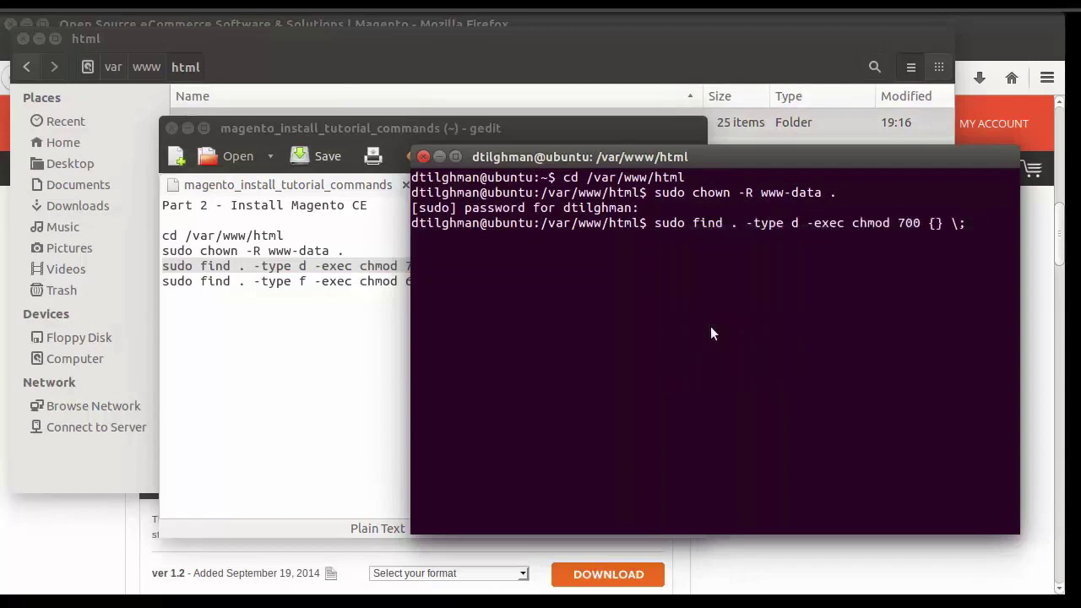
pyautogui.press('Return')
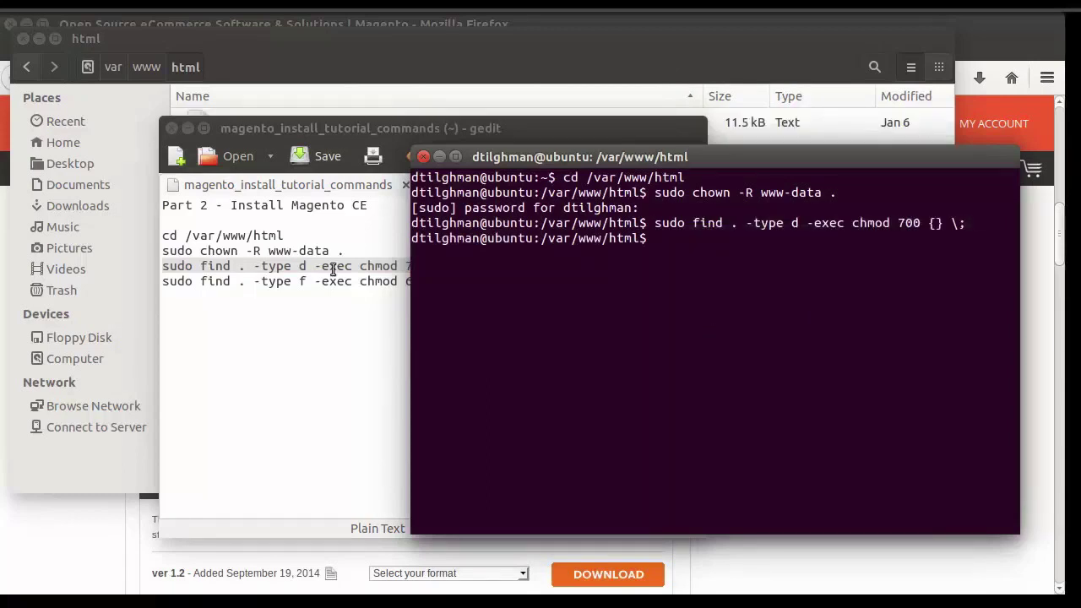
# Step: Run the find command setting all files to chmod 600
pyautogui.click(333, 268)
pyautogui.moveTo(488, 284); pyautogui.dragTo(162, 282)
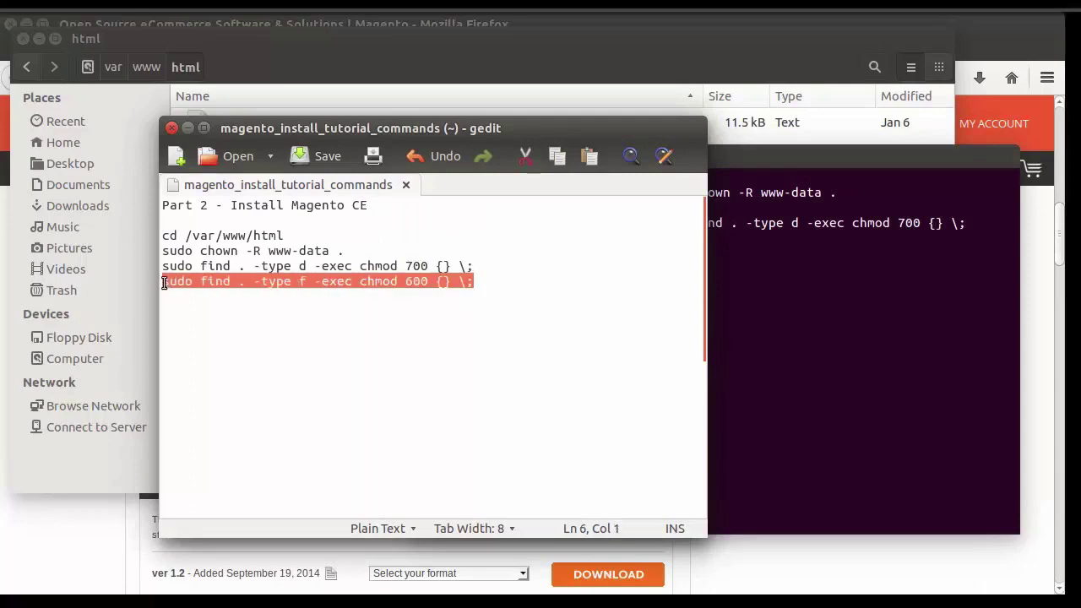
pyautogui.click(749, 248)
pyautogui.rightClick(668, 239)
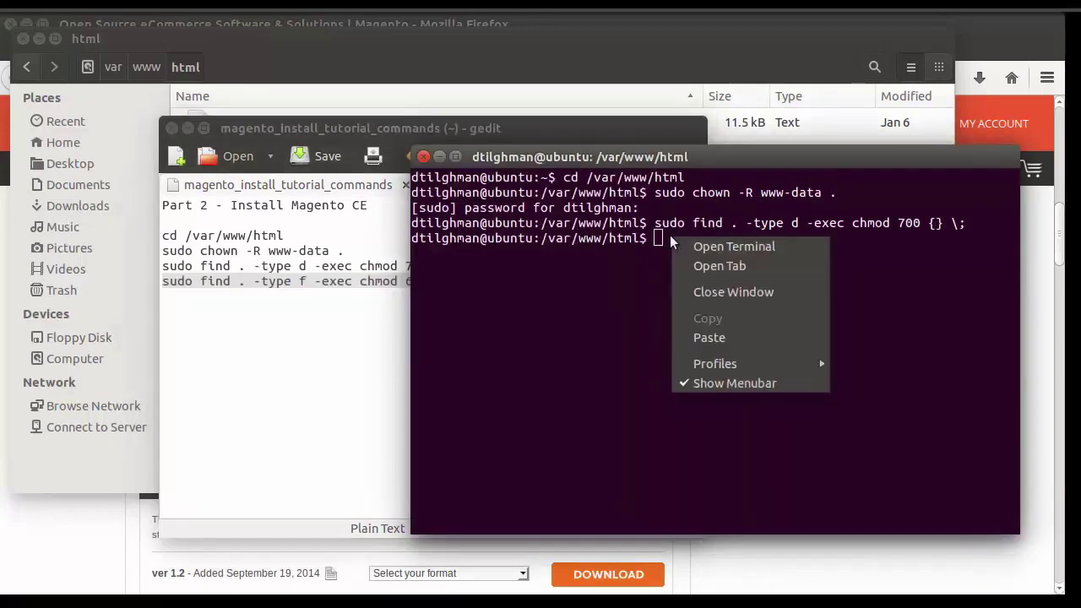
pyautogui.click(713, 339)
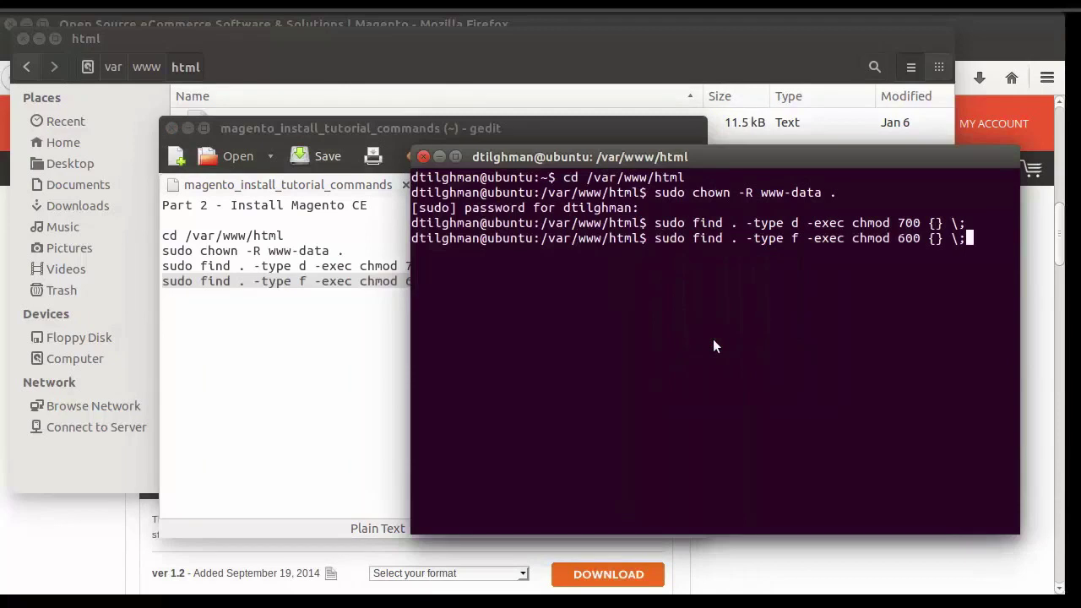
pyautogui.press('Return')
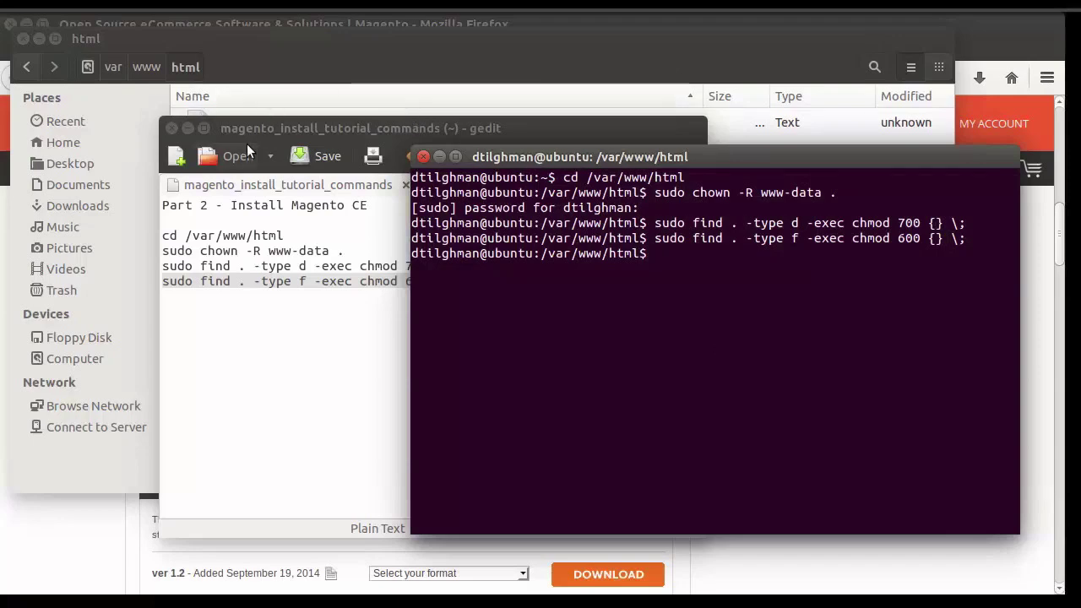
# Step: Load localhost/magento in Firefox and accept the license terms to reach Localization
pyautogui.hotkey('alt', 'Tab')
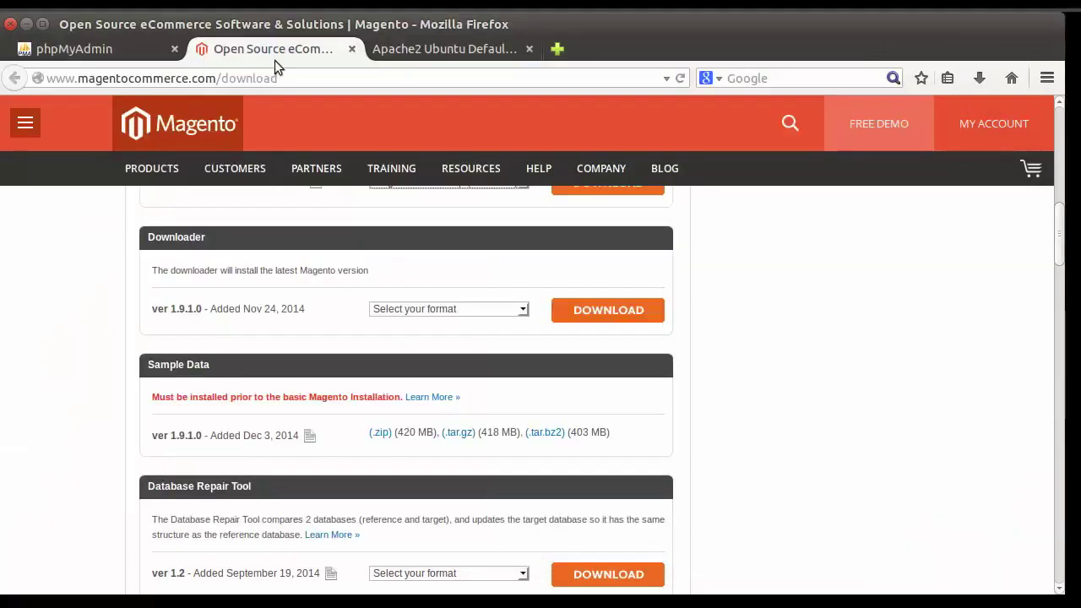
pyautogui.click(414, 48)
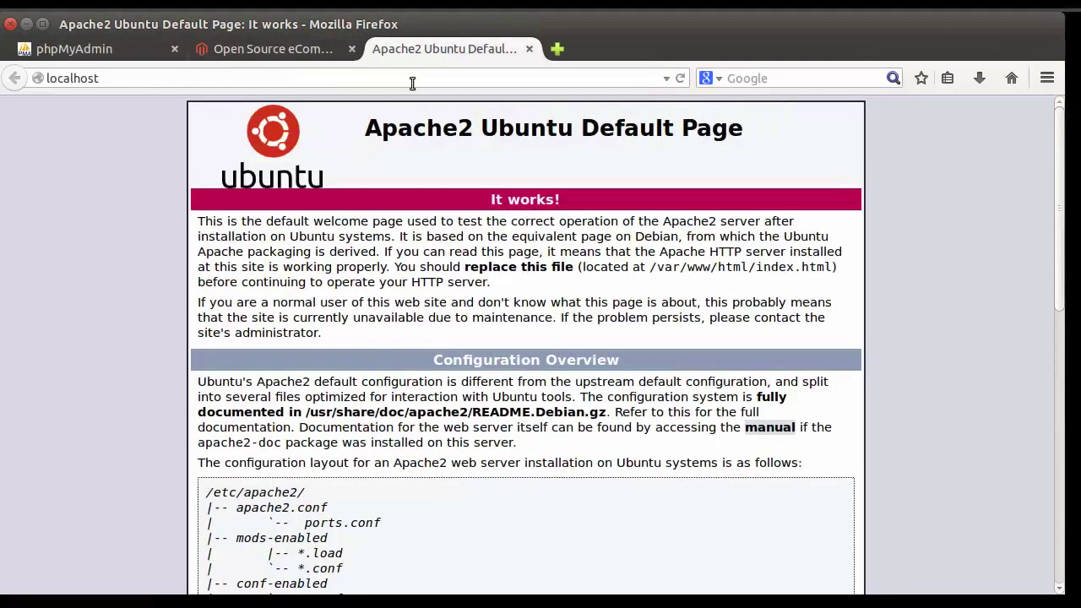
pyautogui.click(178, 77)
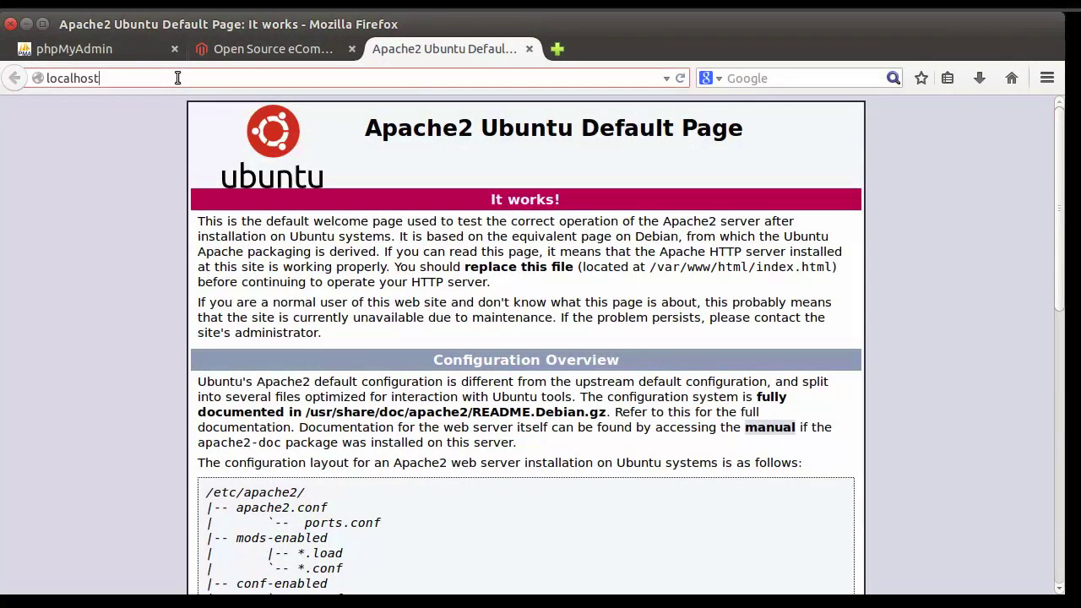
pyautogui.write('/magento')
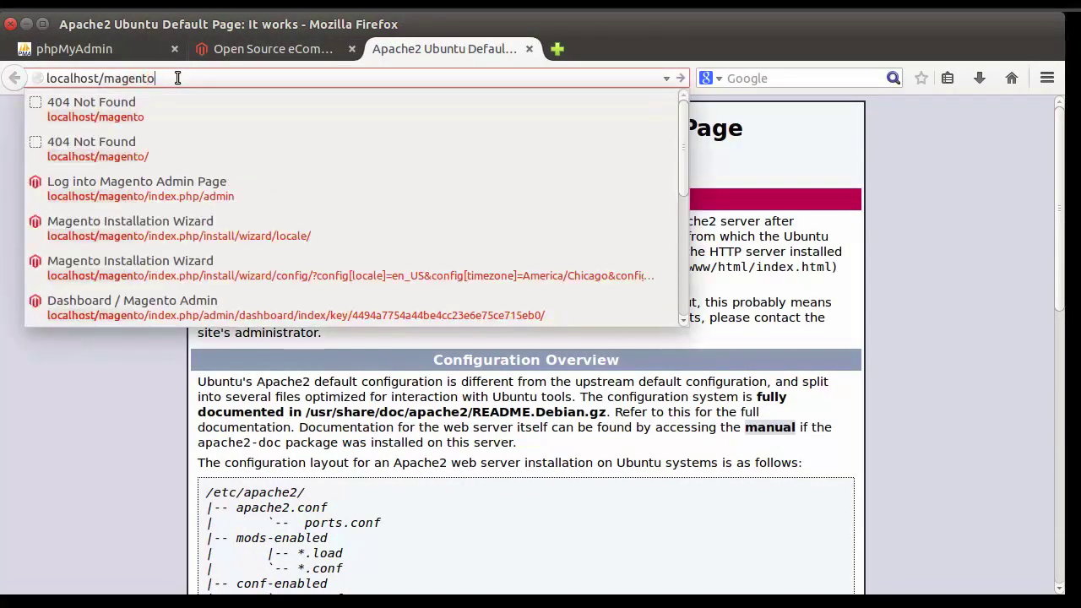
pyautogui.press('Return')
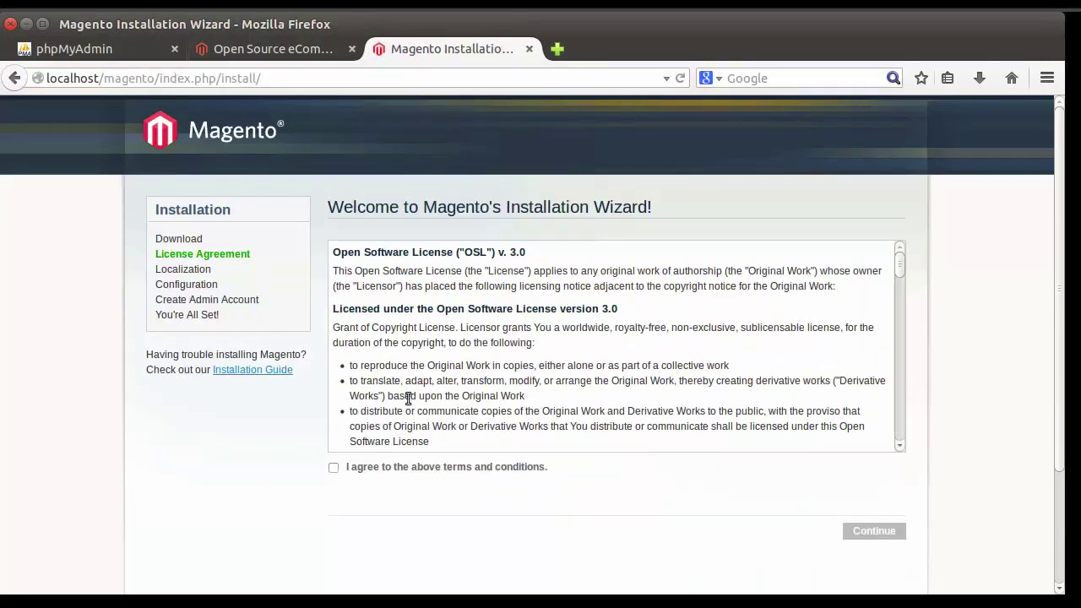
pyautogui.click(334, 468)
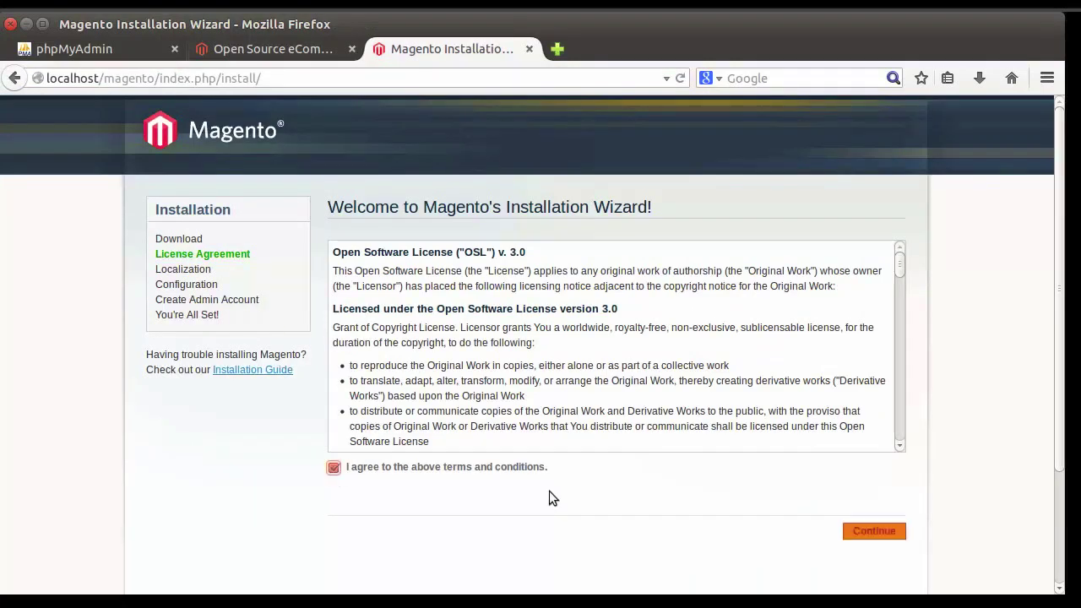
pyautogui.click(874, 531)
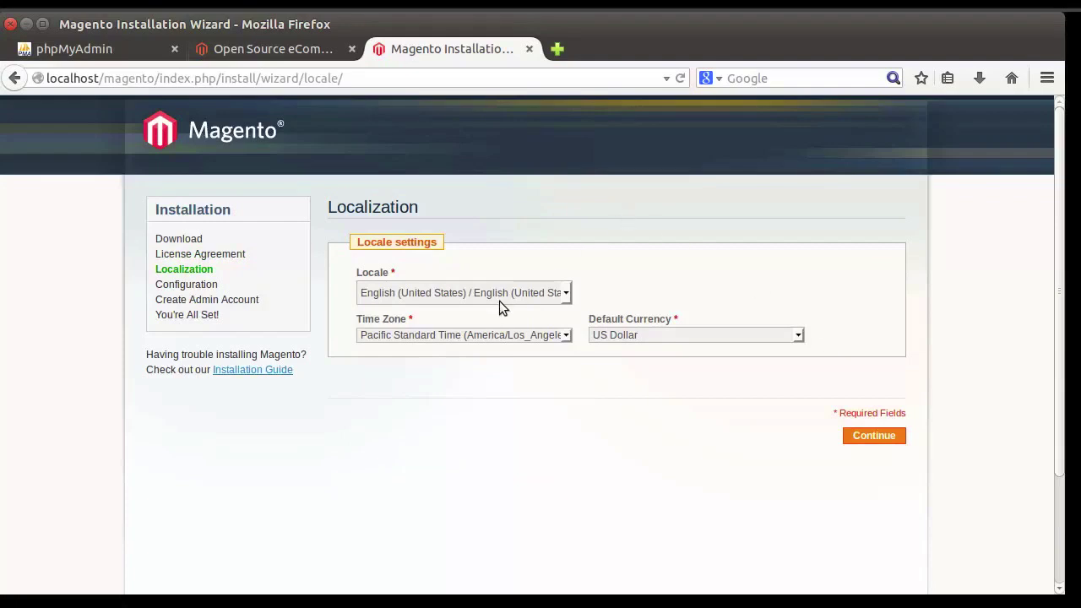
# Step: Choose Central Standard Time (America/Chicago) as the time zone and continue to Configuration
pyautogui.click(565, 336)
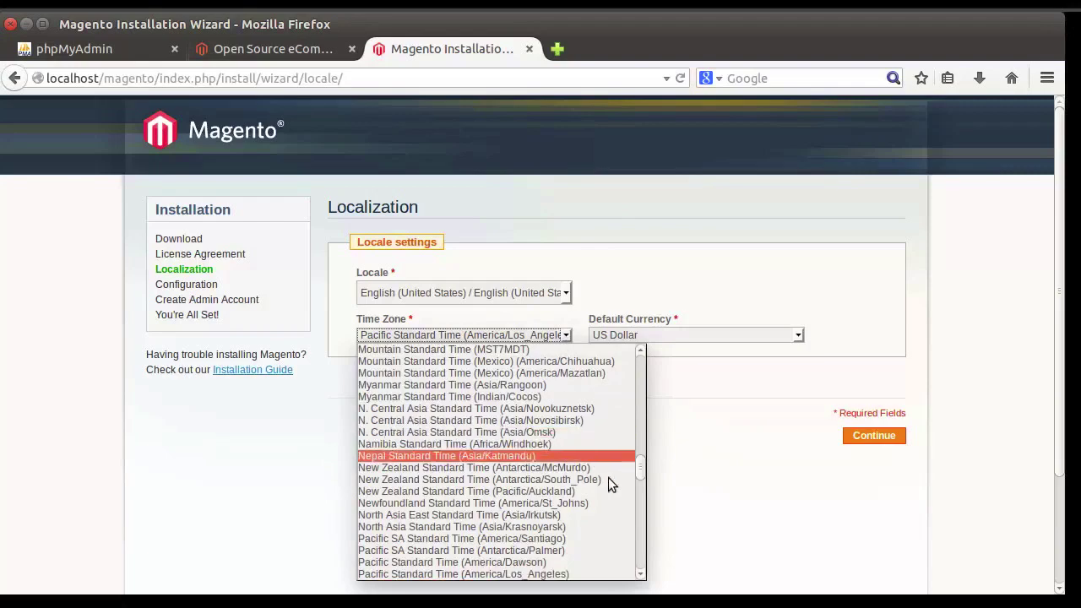
pyautogui.moveTo(642, 477); pyautogui.dragTo(627, 408)
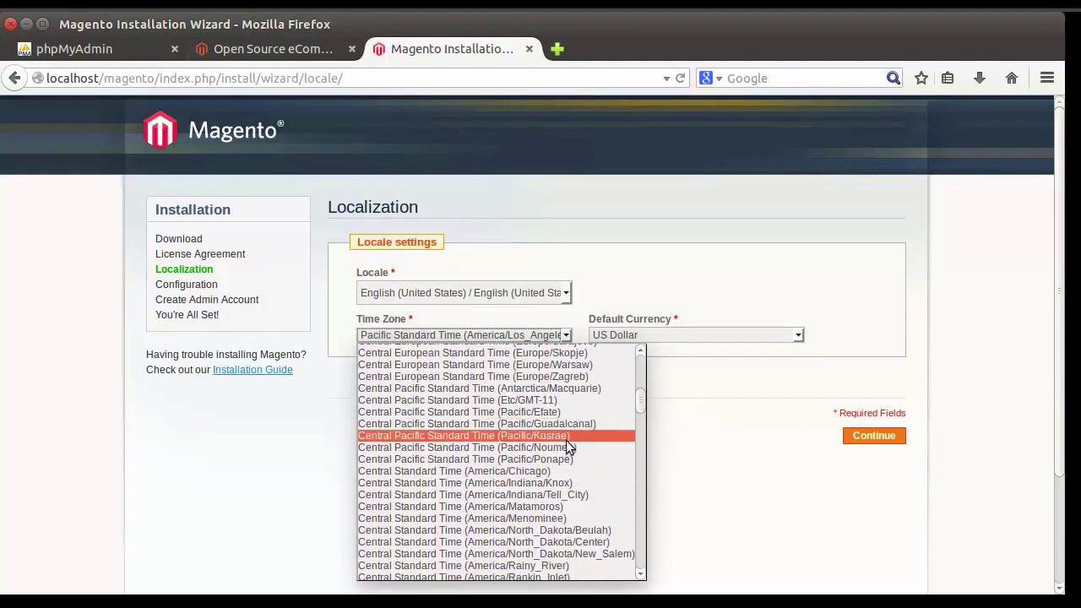
pyautogui.click(557, 471)
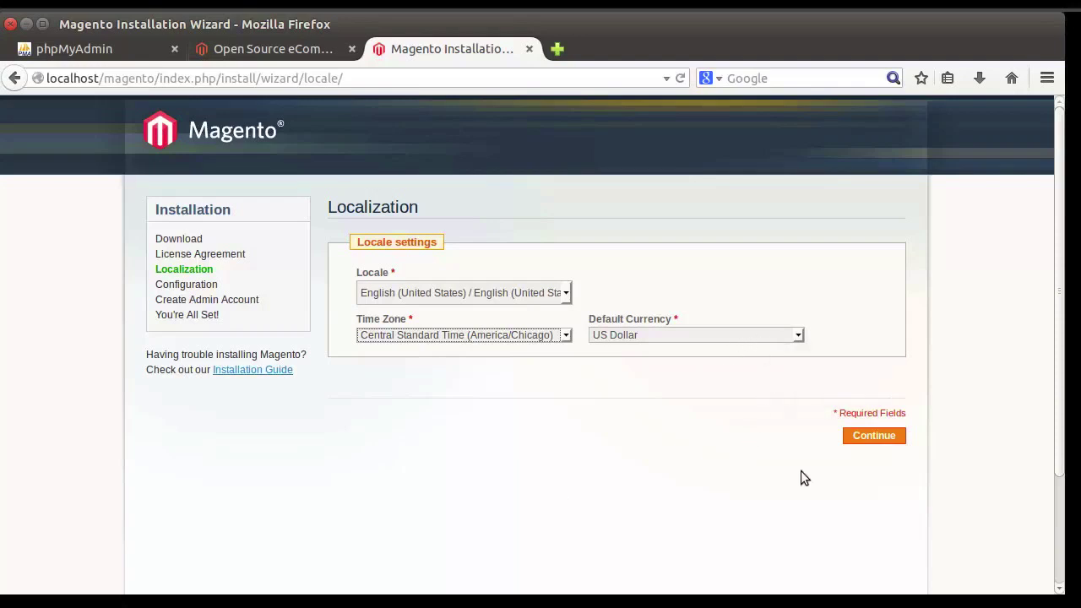
pyautogui.click(887, 438)
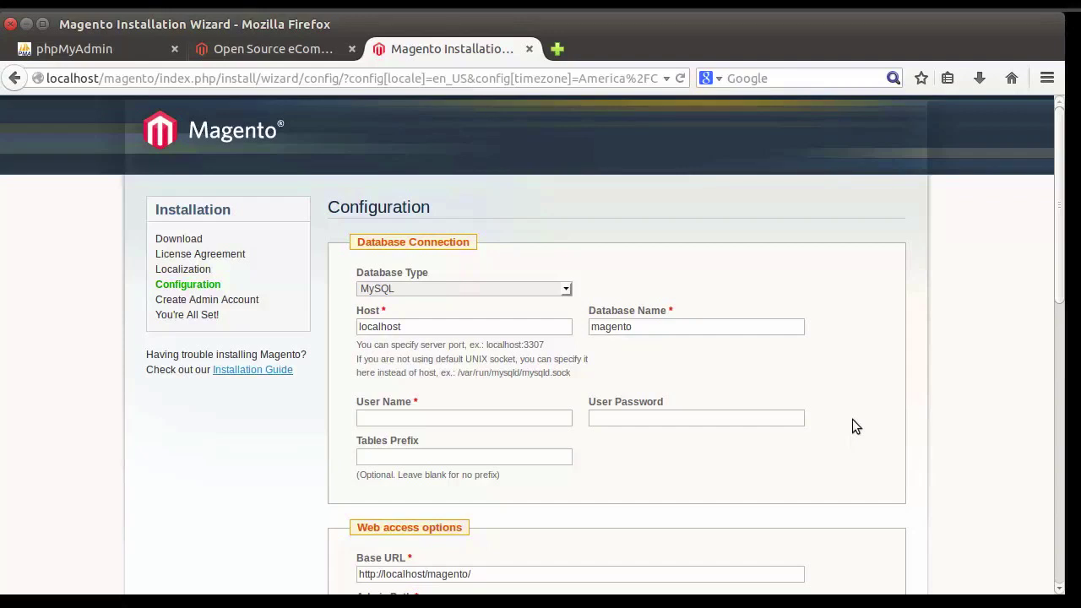
# Step: Set Database Name to magento_demo, User Name to magento, and enter the database password
pyautogui.scroll(-1, 852, 426)
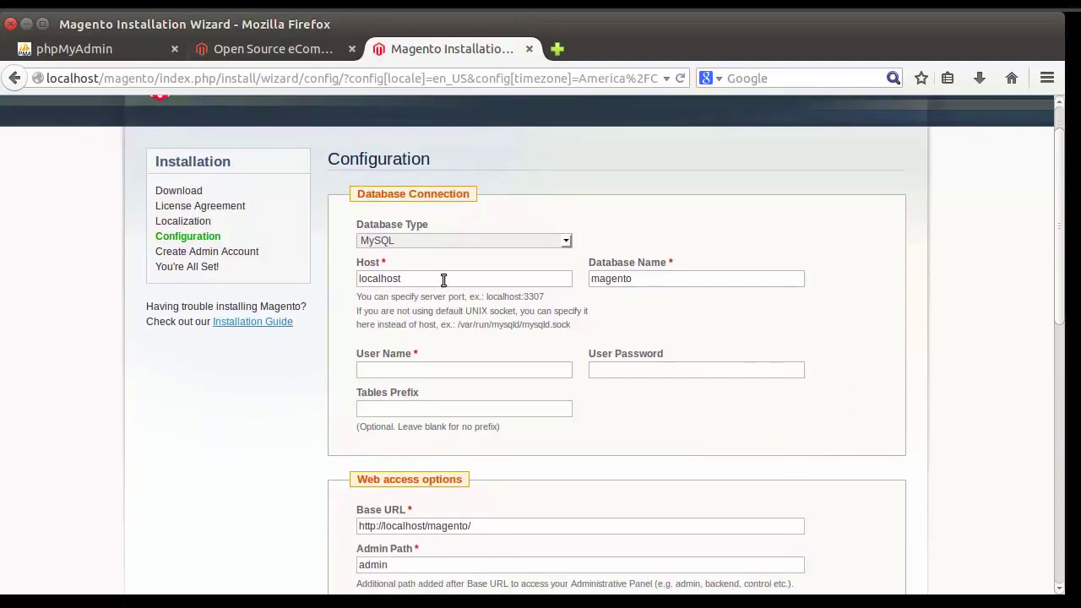
pyautogui.click(644, 280)
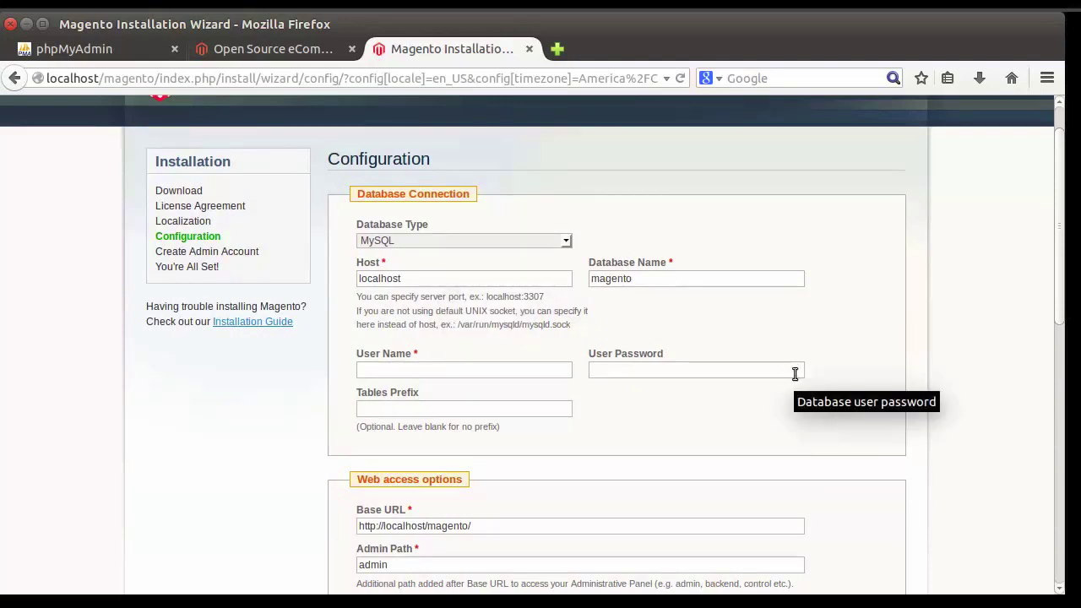
pyautogui.write('_demo')
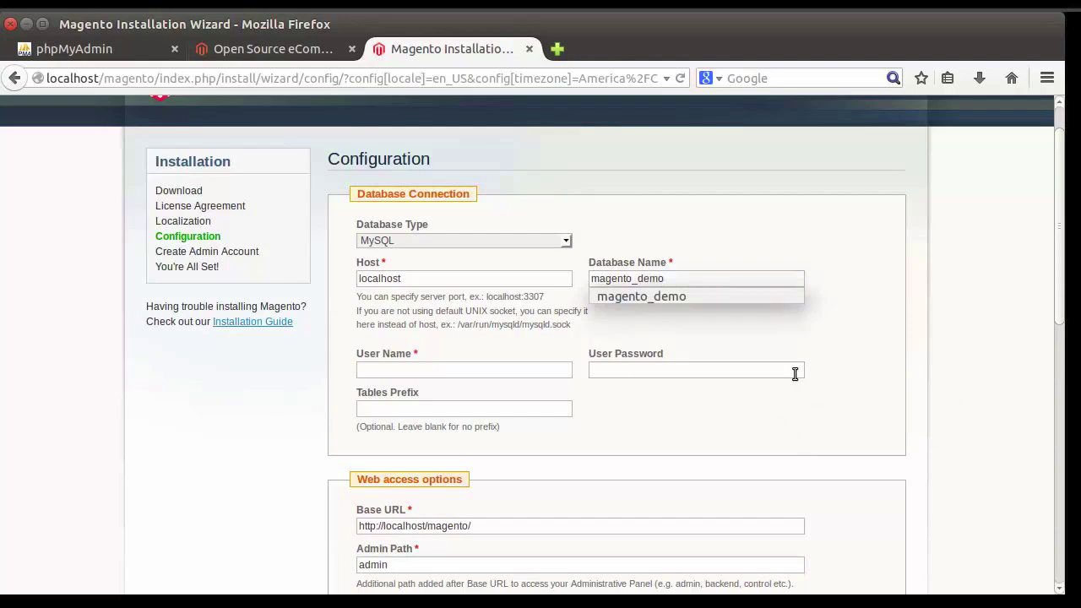
pyautogui.press('Tab')
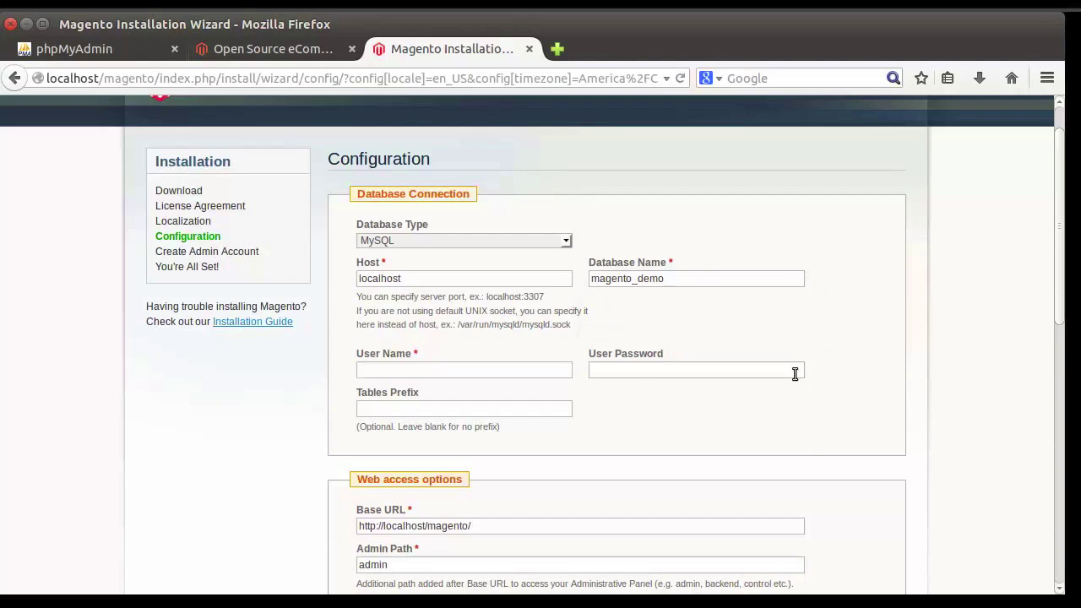
pyautogui.write('magento')
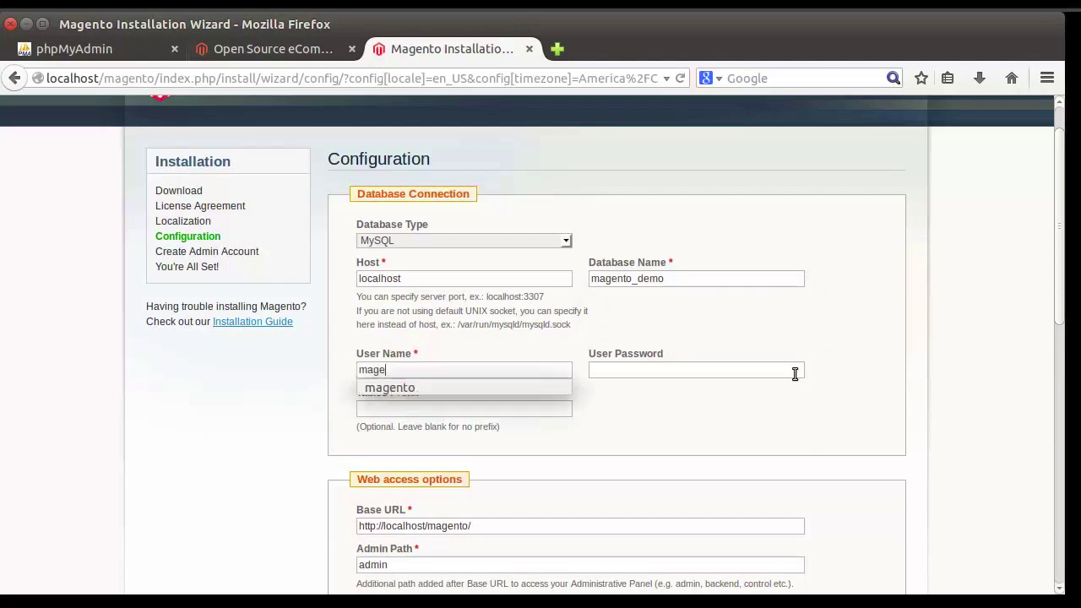
pyautogui.click(795, 374)
pyautogui.write('•••••')
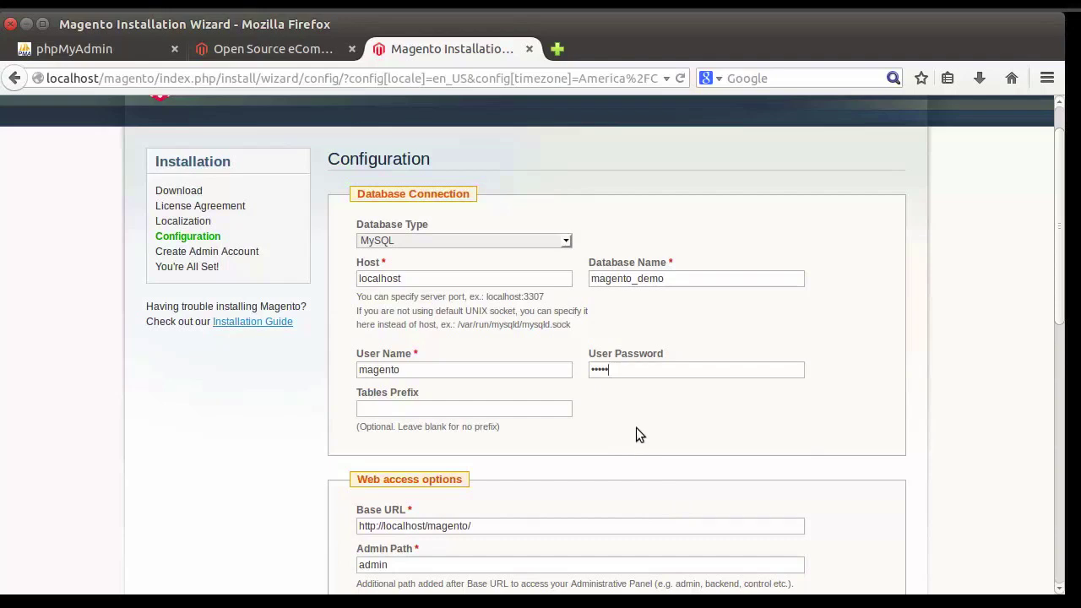
# Step: Enable Apache web server rewrites, keep File System session storage, and submit the configuration
pyautogui.scroll(-5, 636, 433)
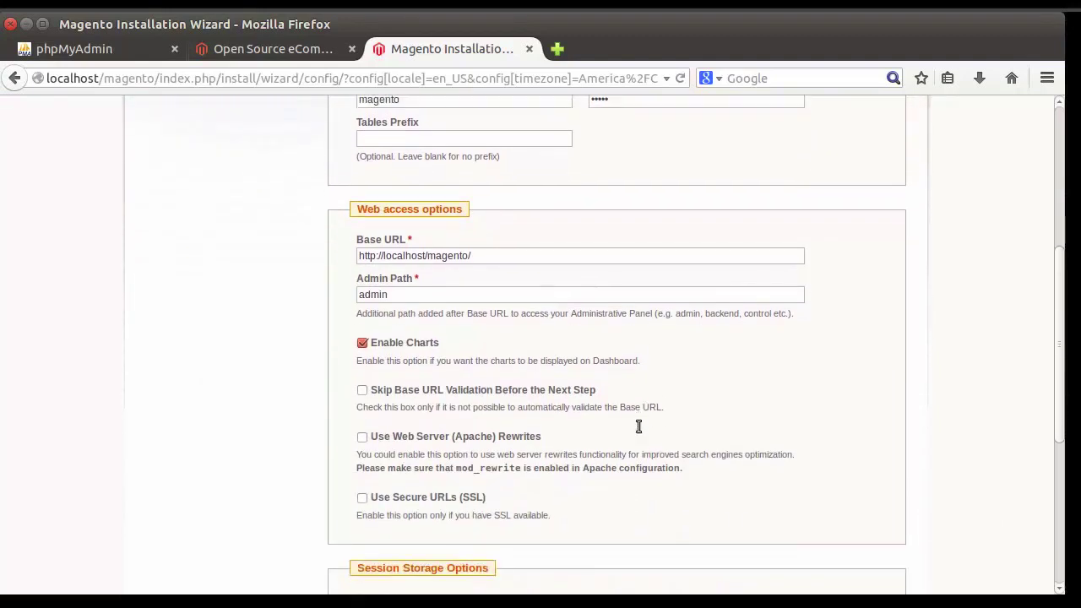
pyautogui.scroll(-1, 639, 427)
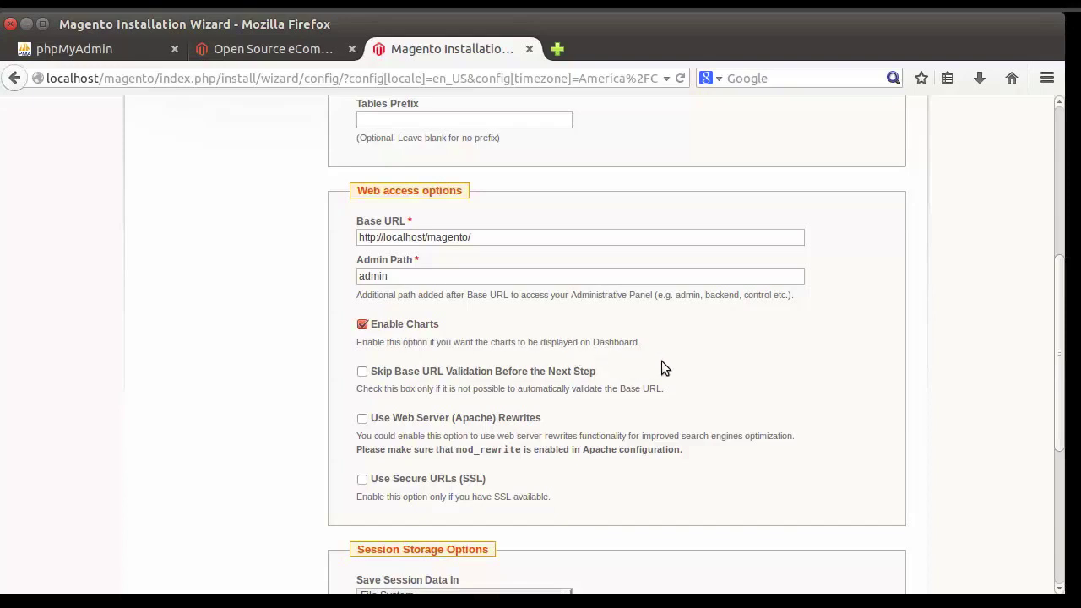
pyautogui.scroll(-1, 661, 362)
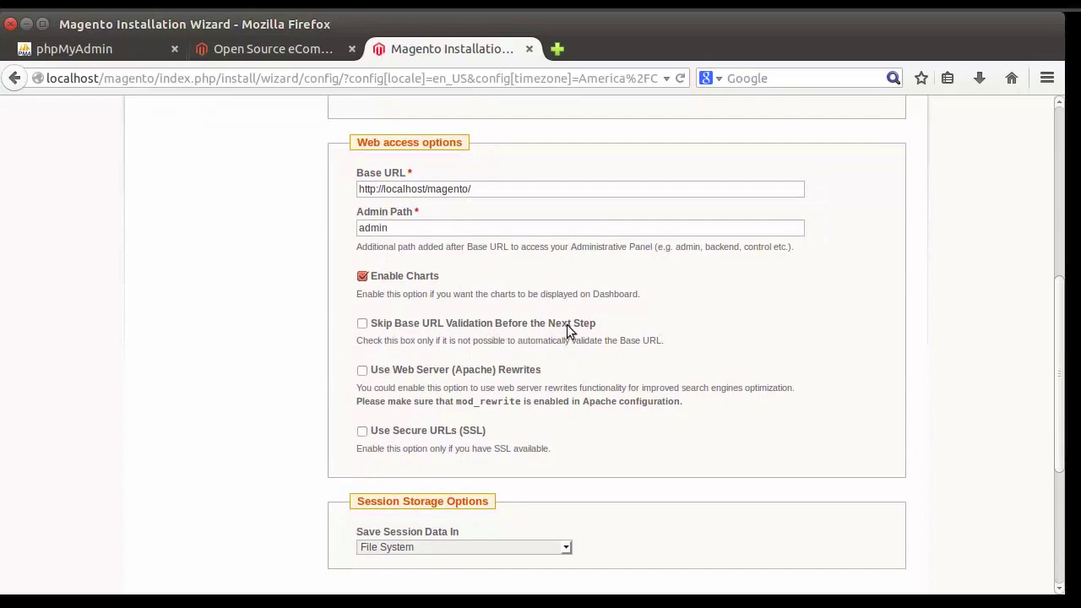
pyautogui.click(362, 372)
pyautogui.scroll(-2, 737, 424)
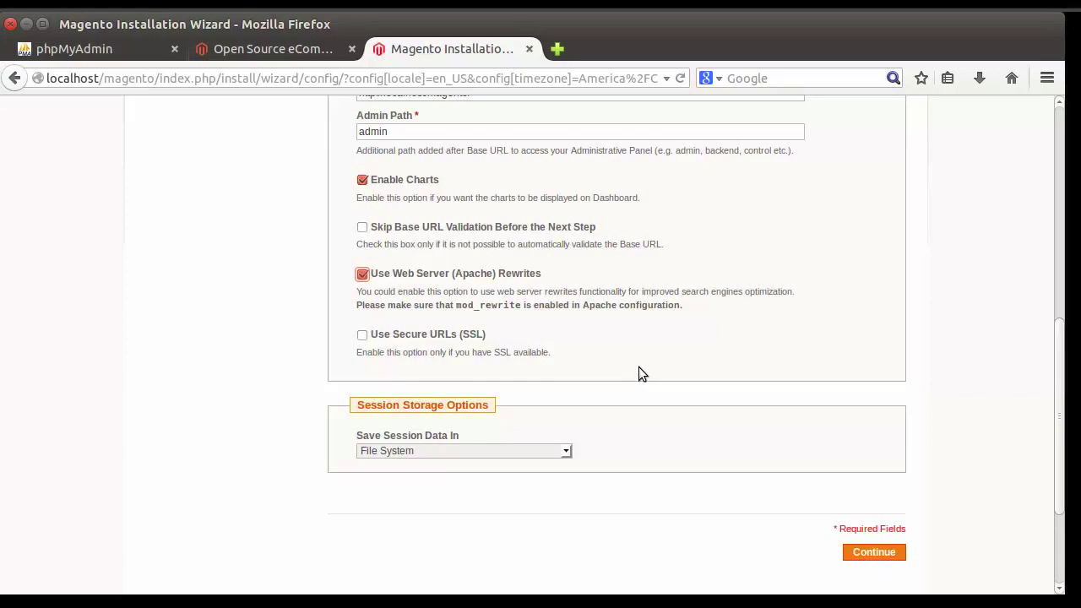
pyautogui.scroll(-2, 639, 367)
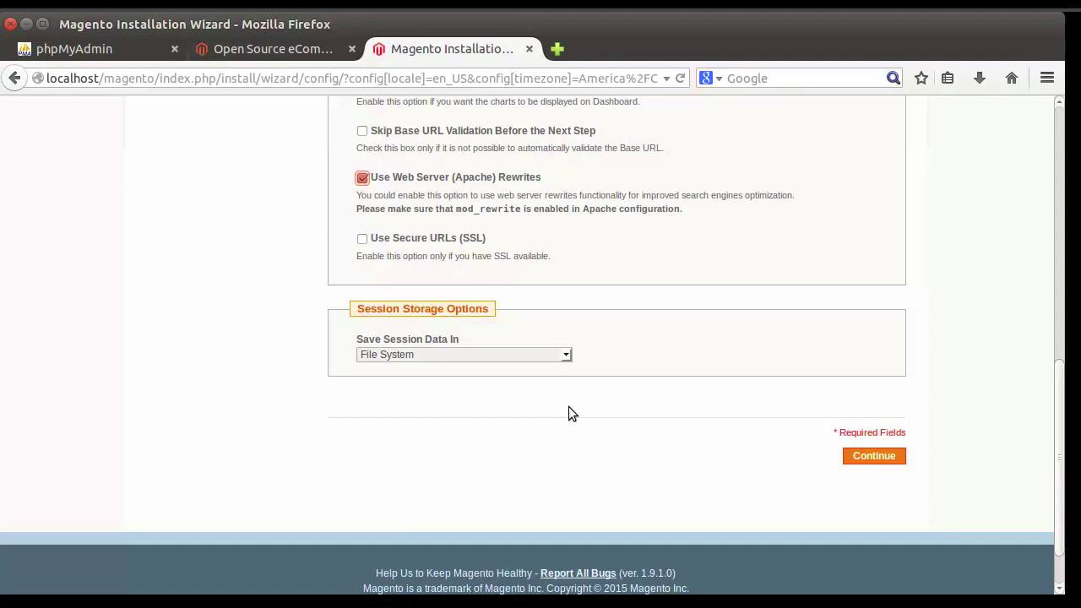
pyautogui.click(564, 356)
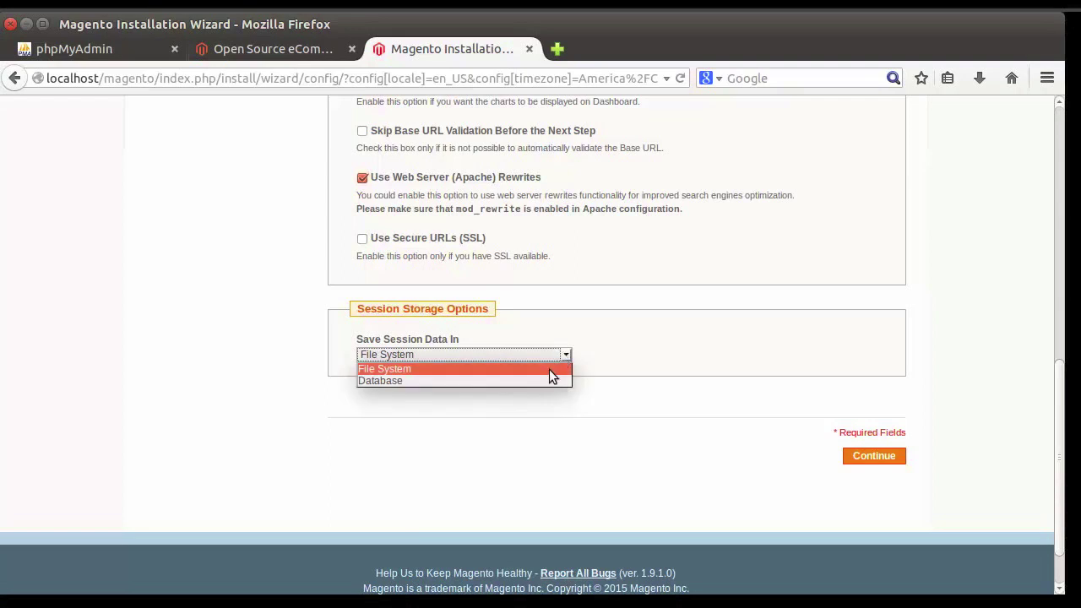
pyautogui.click(550, 369)
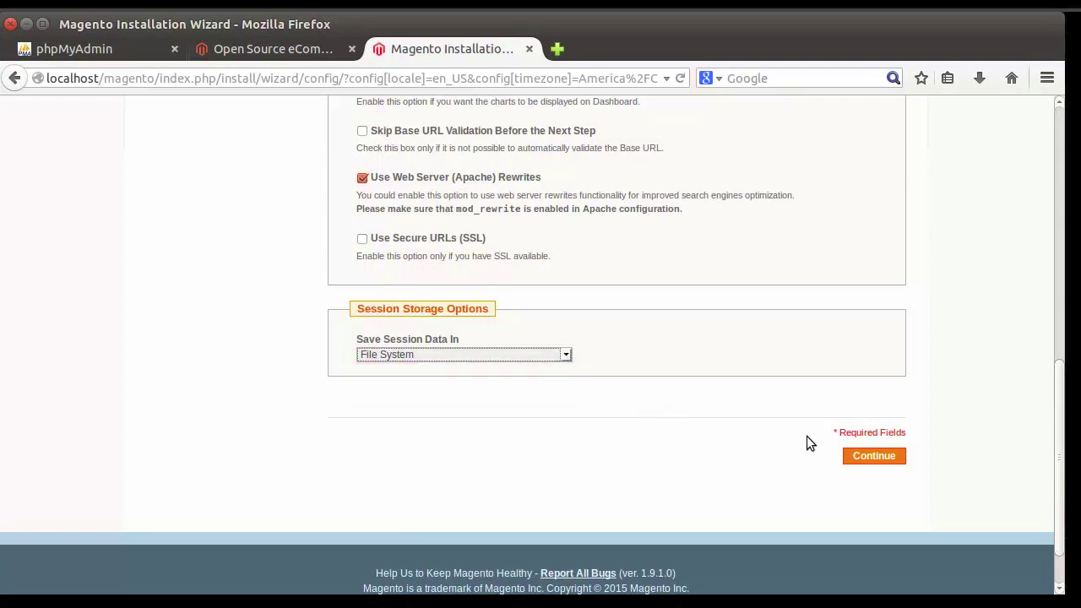
pyautogui.click(875, 456)
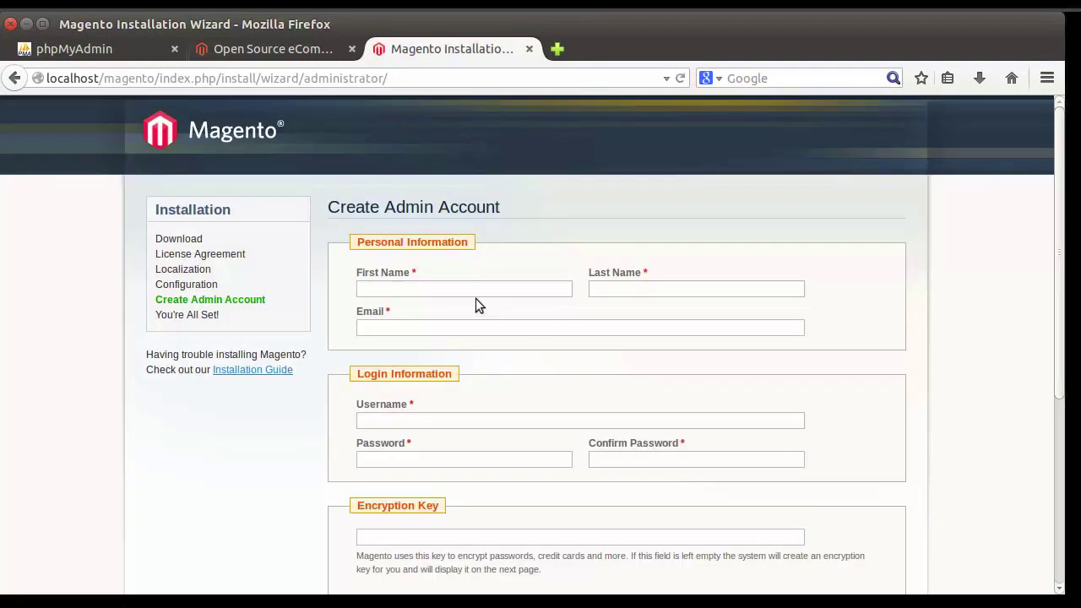
# Step: Enter the admin's first name and last name
pyautogui.click(473, 291)
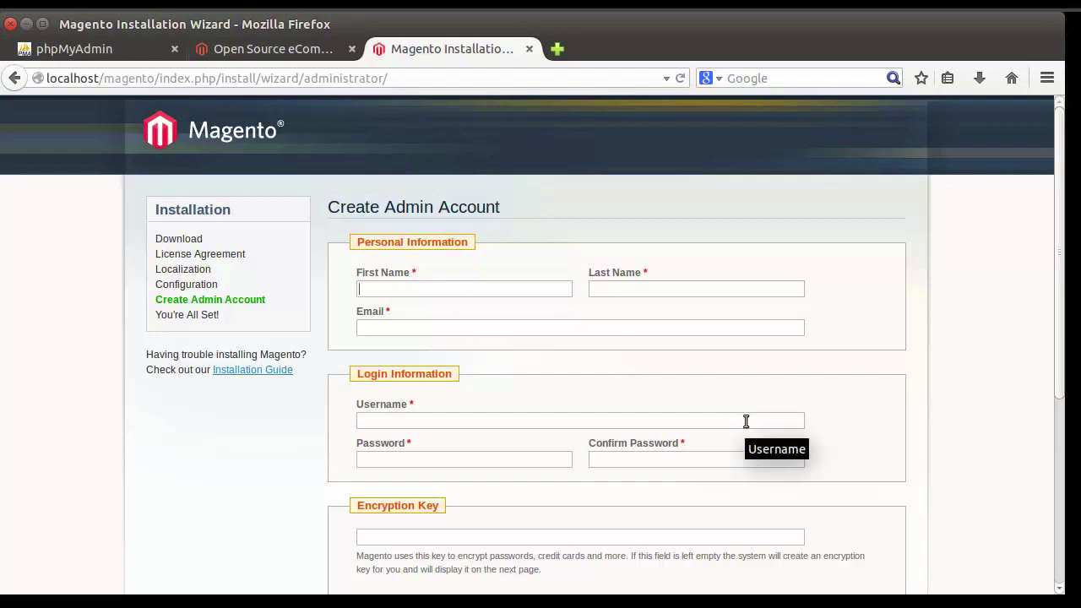
pyautogui.press('Tab')
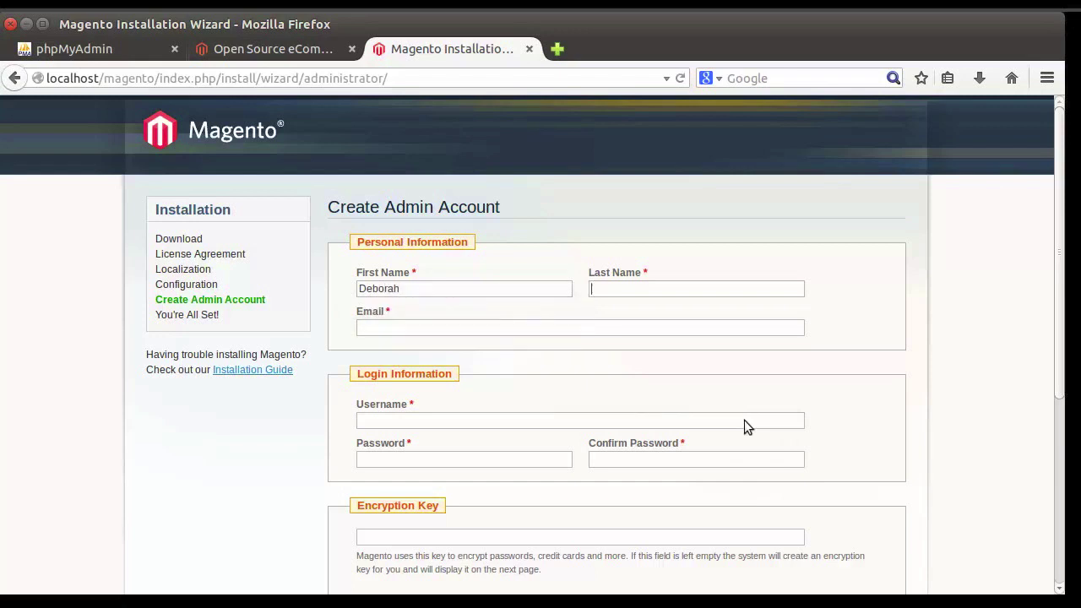
pyautogui.press('Down')
pyautogui.press('Return')
# Step: Fill in the admin's e-mail address, username and password
pyautogui.press('Tab')
pyautogui.write('dt')
pyautogui.press('Down')
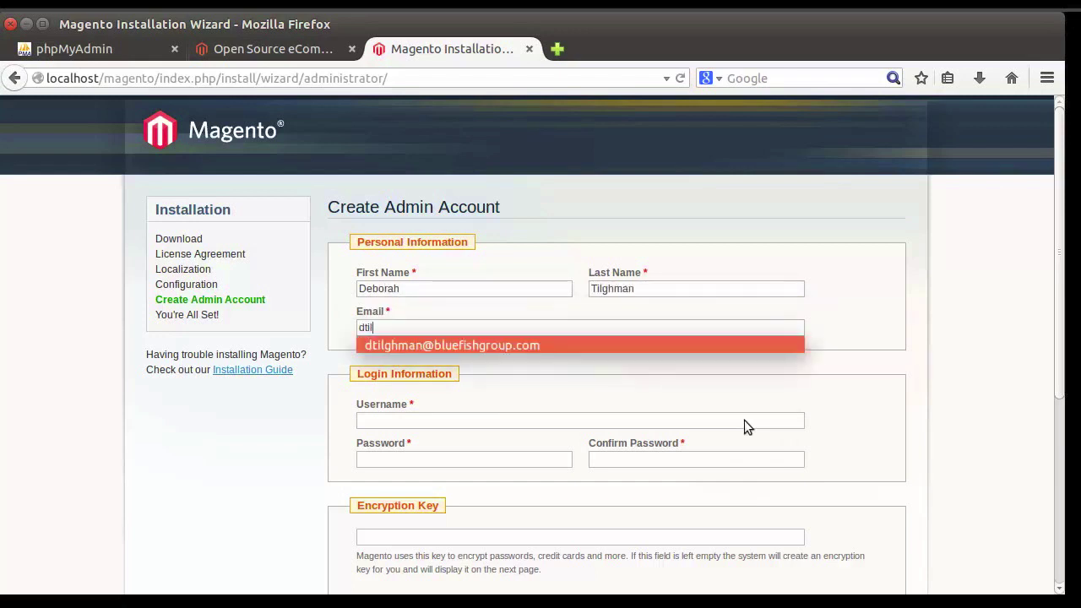
pyautogui.press('Return')
pyautogui.press('Tab')
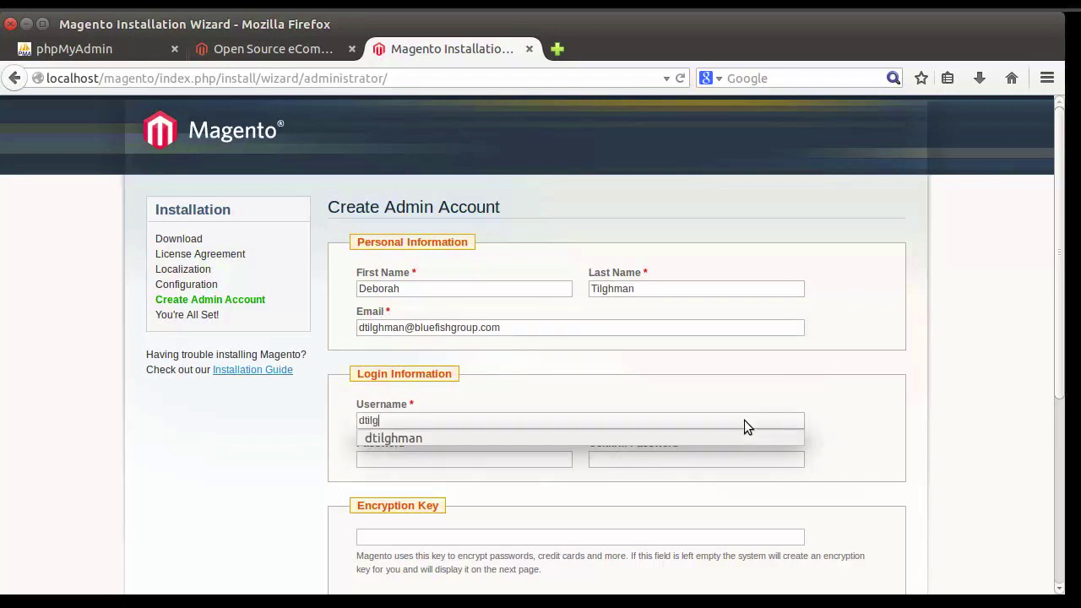
pyautogui.press('Down')
pyautogui.press('Return')
pyautogui.press('Tab')
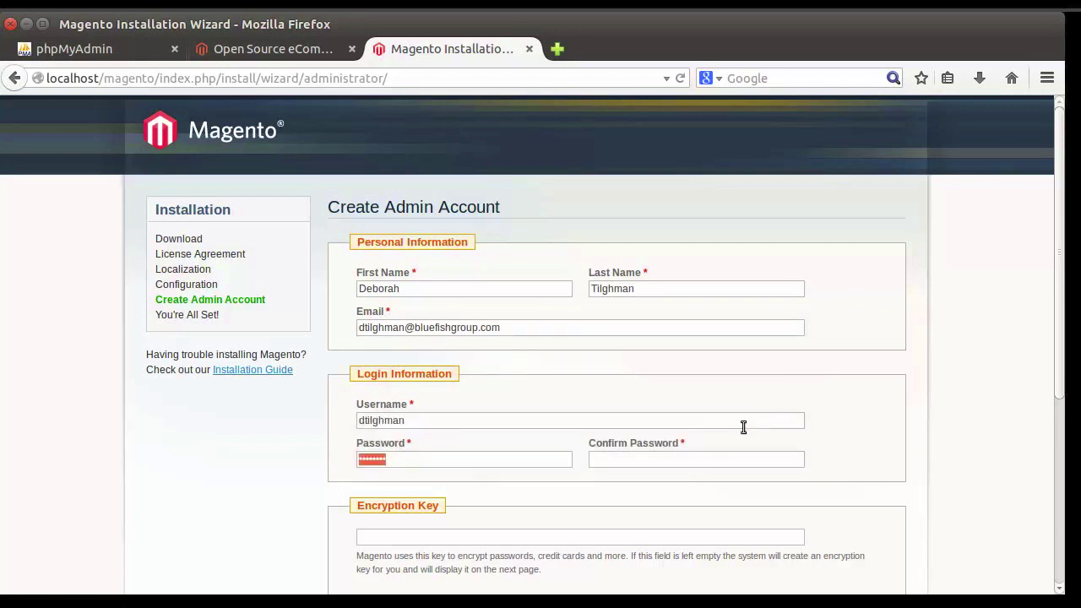
pyautogui.write('****************')
pyautogui.scroll(-3, 866, 479)
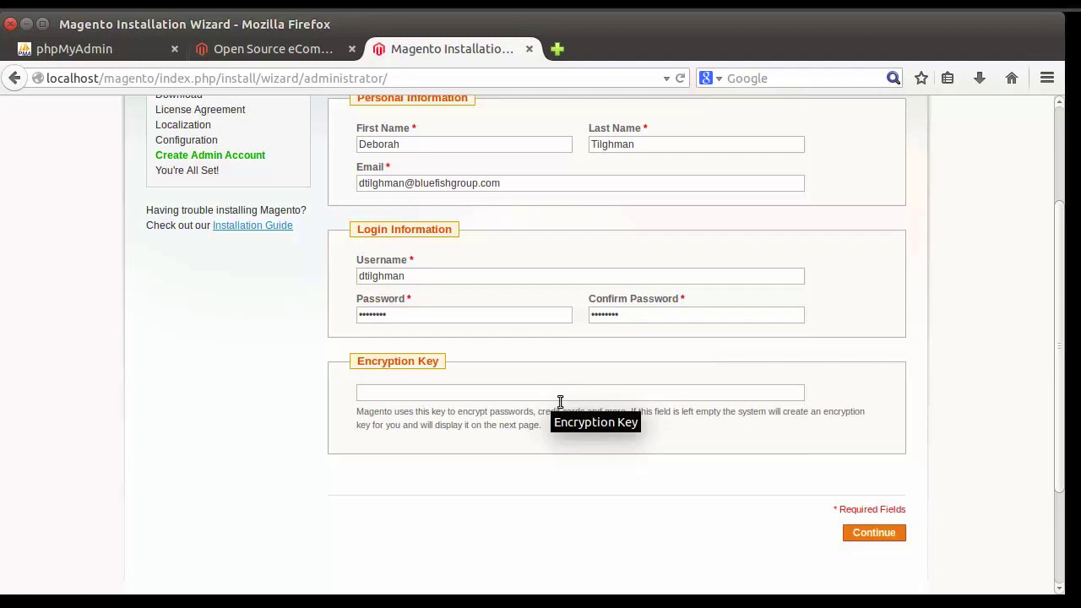
# Step: Submit the admin account and select the generated encryption key on the final page
pyautogui.click(873, 532)
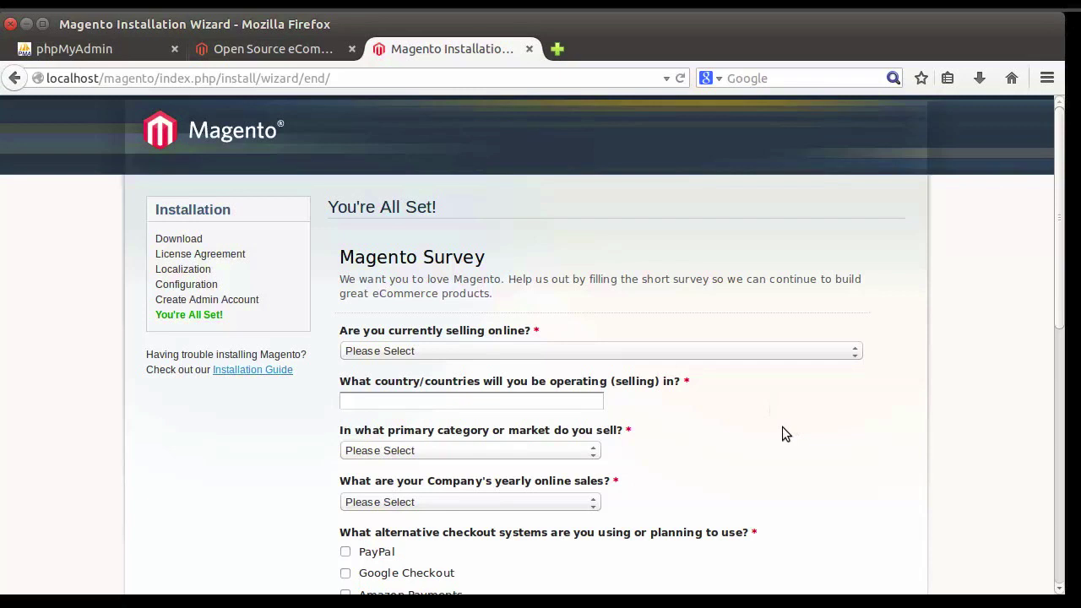
pyautogui.scroll(-5, 782, 429)
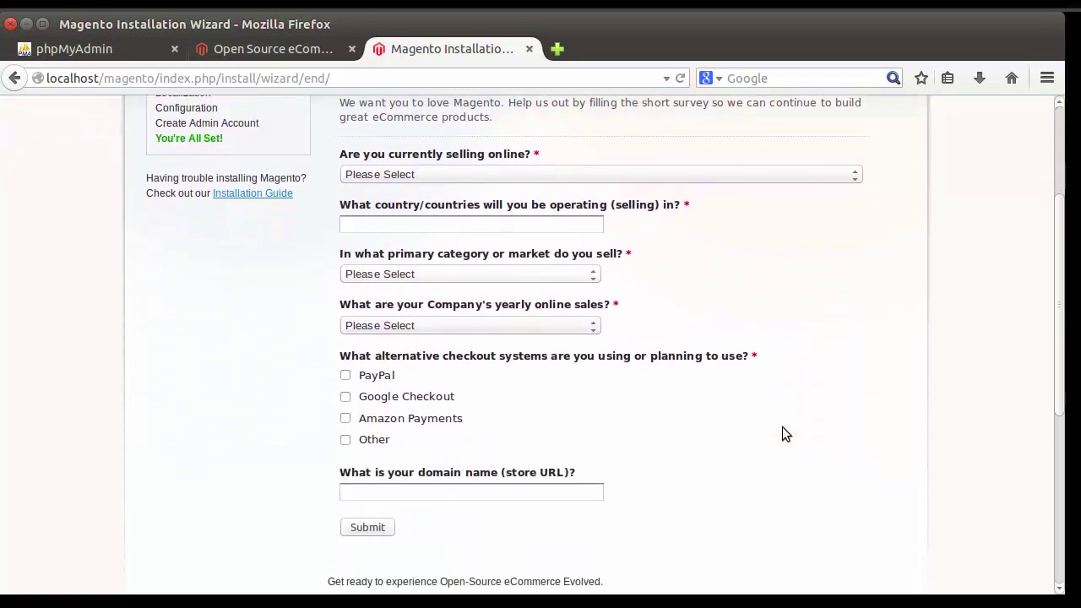
pyautogui.scroll(-5, 782, 434)
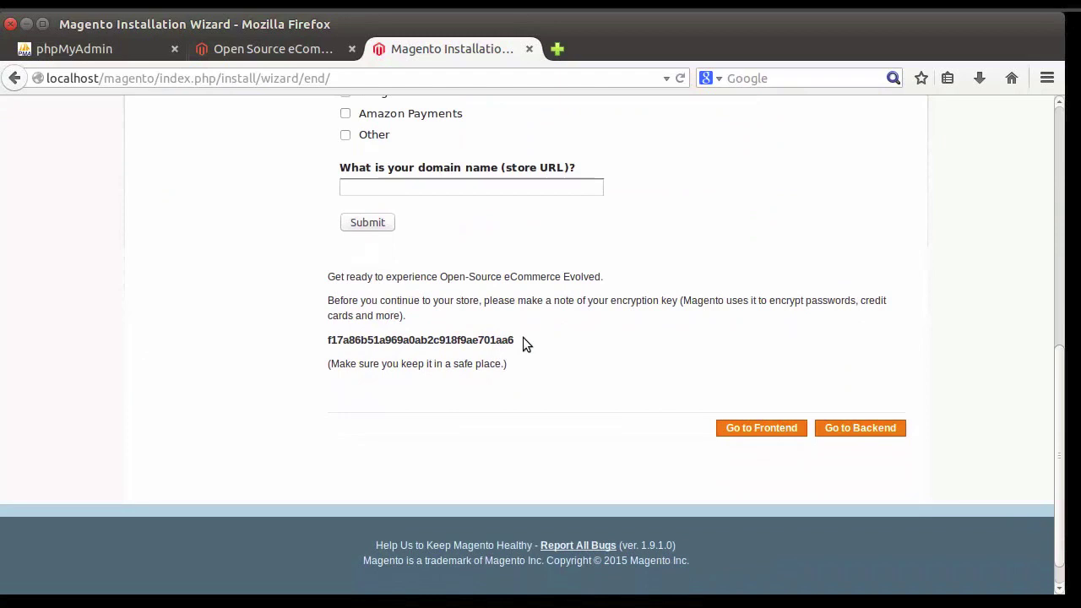
pyautogui.moveTo(523, 339); pyautogui.dragTo(324, 340)
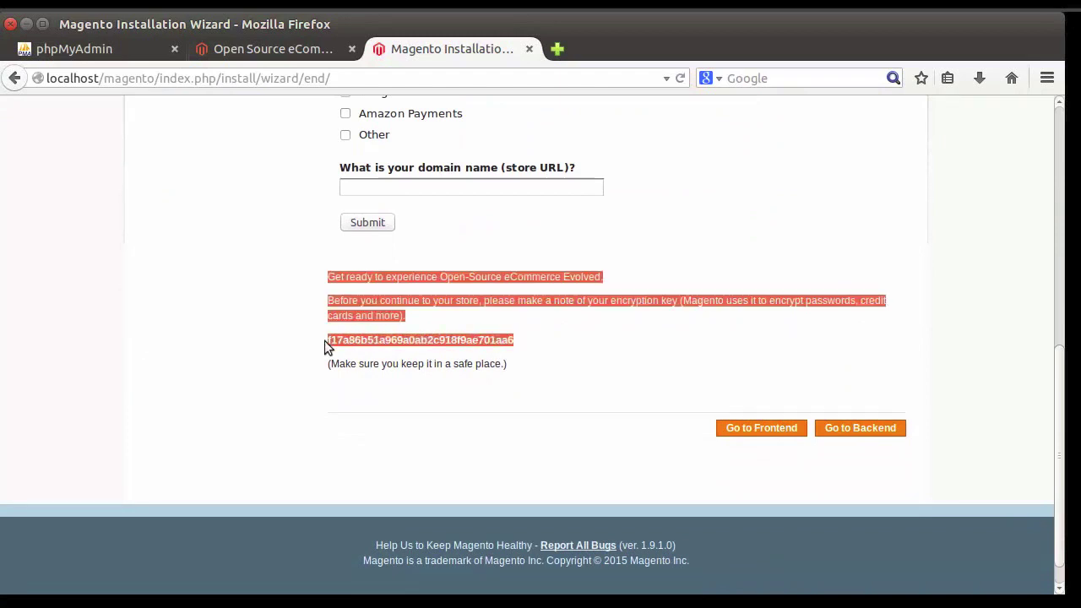
pyautogui.click(560, 341)
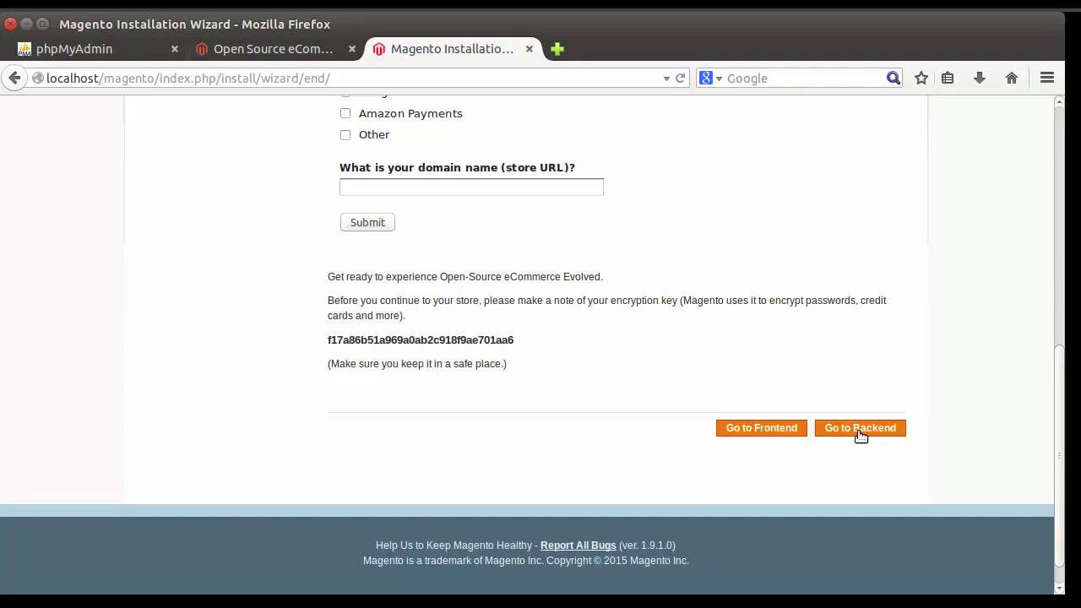
# Step: Open the storefront in a new tab, scroll its home page, and close the duplicate tab
pyautogui.click(777, 430)
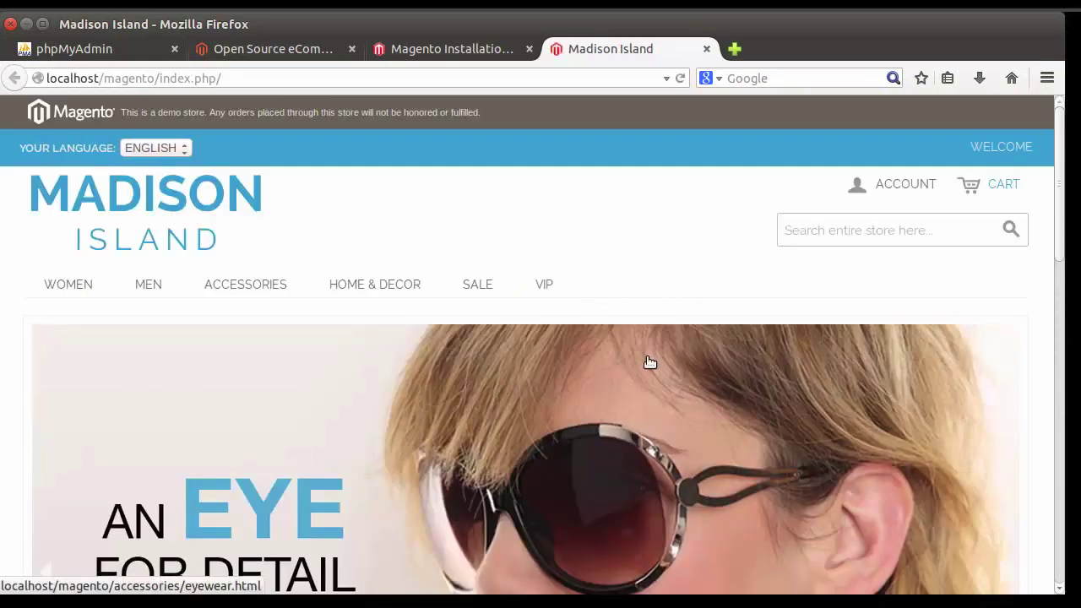
pyautogui.scroll(-3, 649, 361)
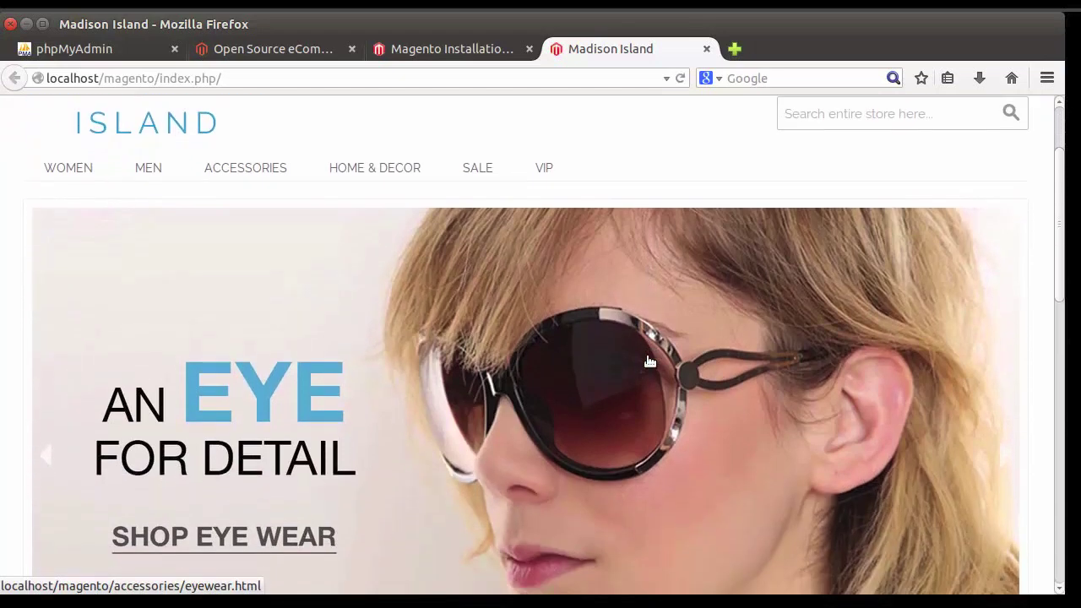
pyautogui.scroll(-5, 649, 362)
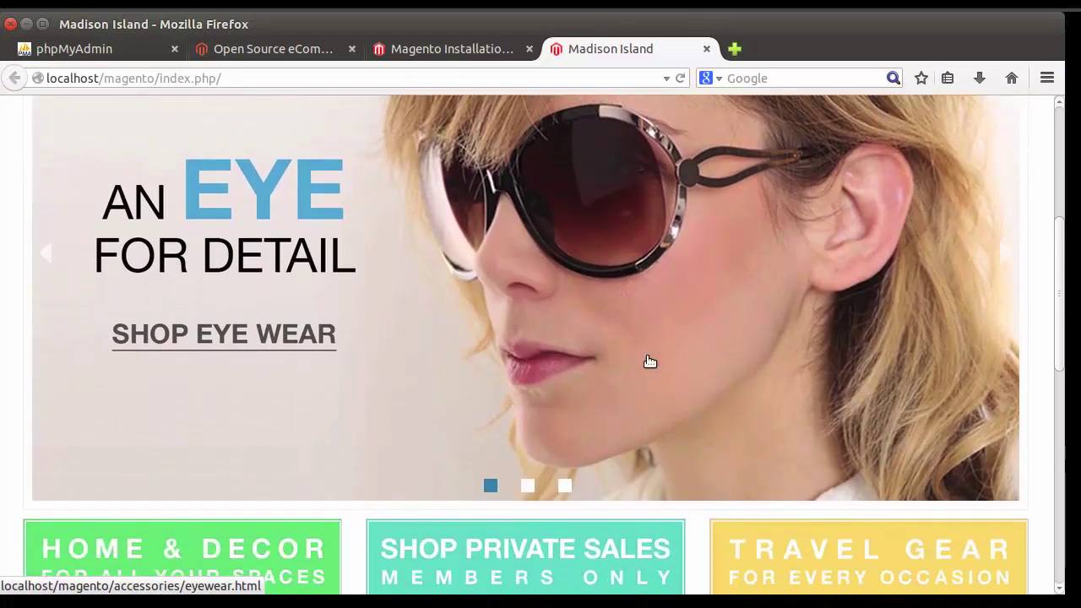
pyautogui.scroll(4, 647, 360)
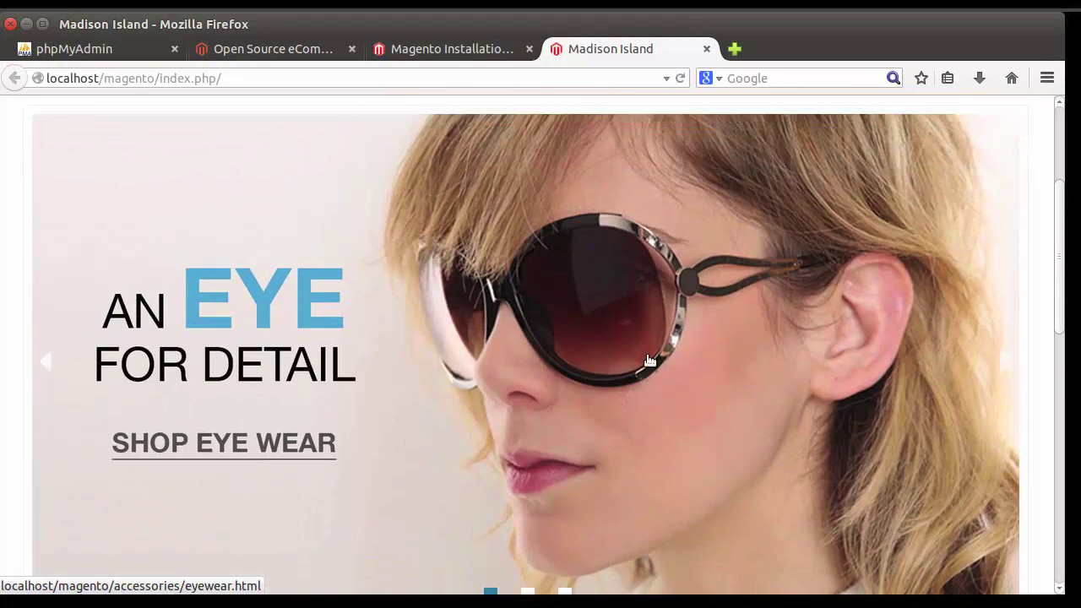
pyautogui.hotkey('ctrl', 'w')
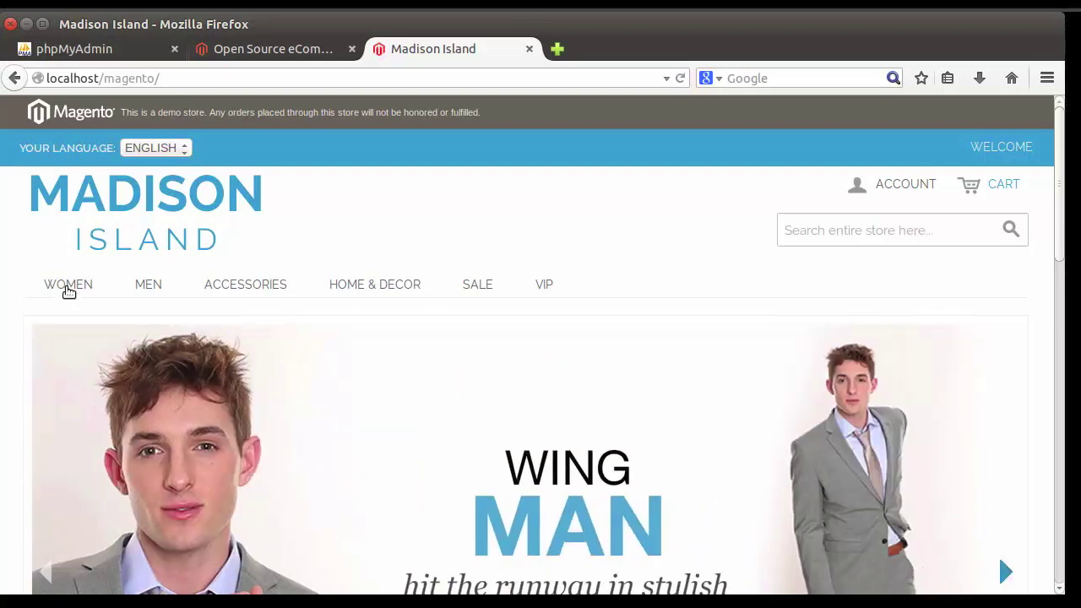
# Step: Browse the Women > View All Women product listing in the demo storefront
pyautogui.moveTo(67, 289)
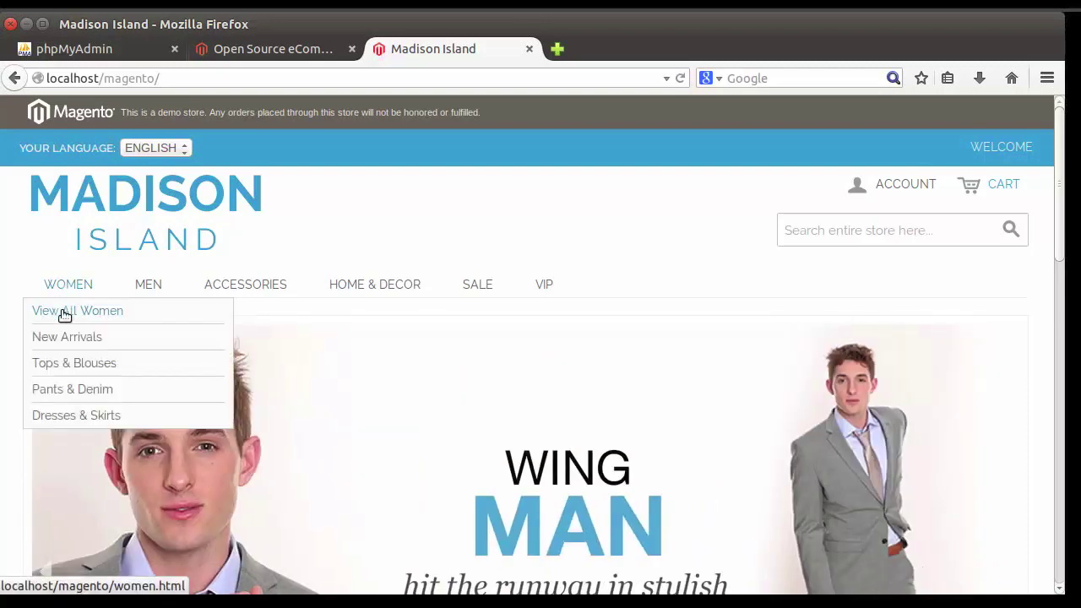
pyautogui.click(63, 314)
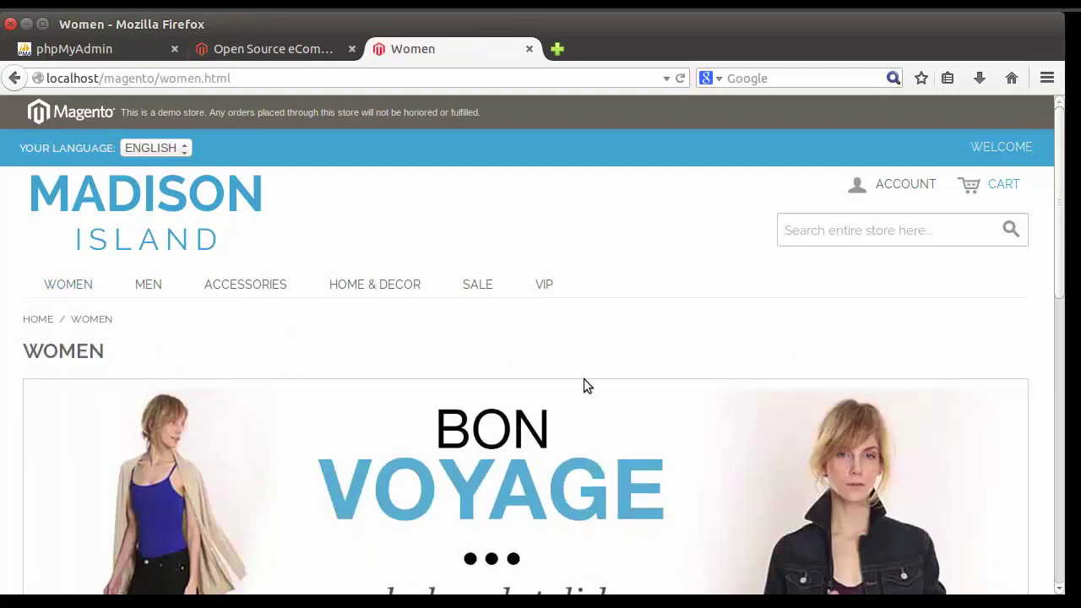
pyautogui.scroll(-3, 584, 380)
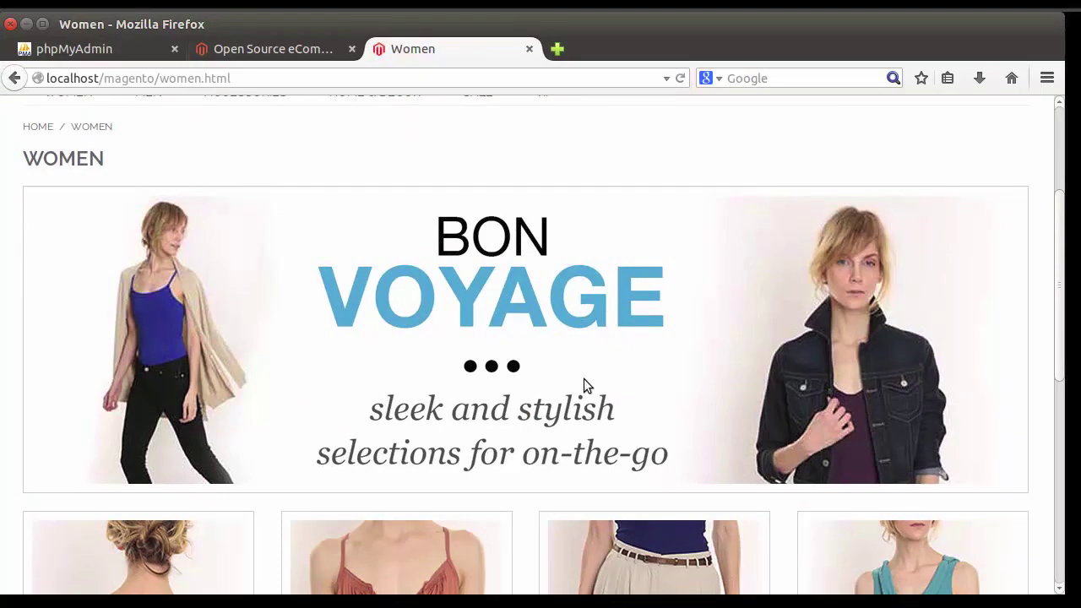
pyautogui.scroll(3, 583, 384)
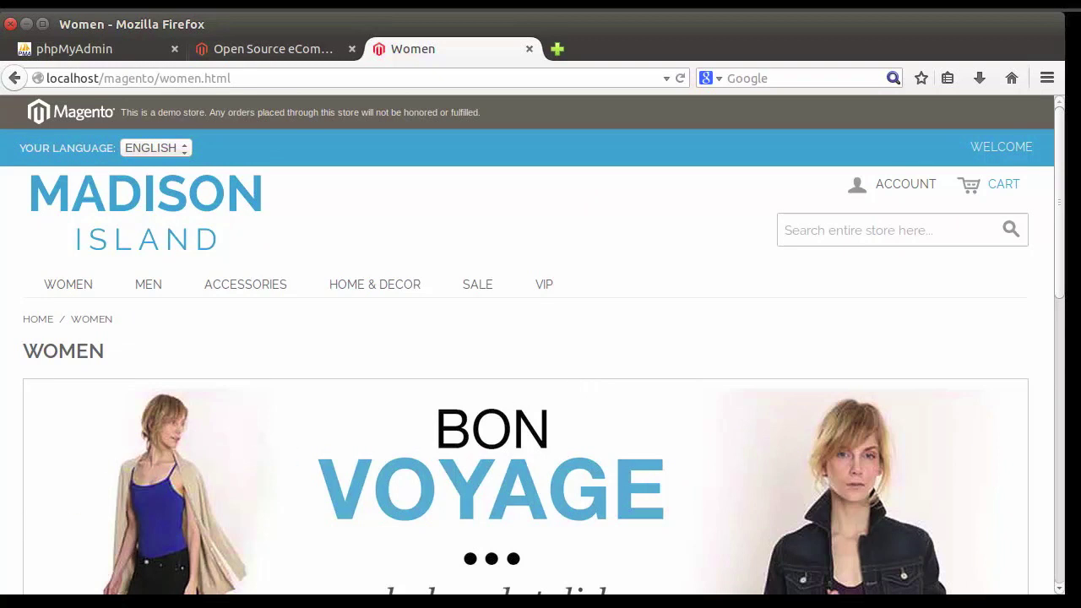
pyautogui.hotkey('alt', 'Tab')
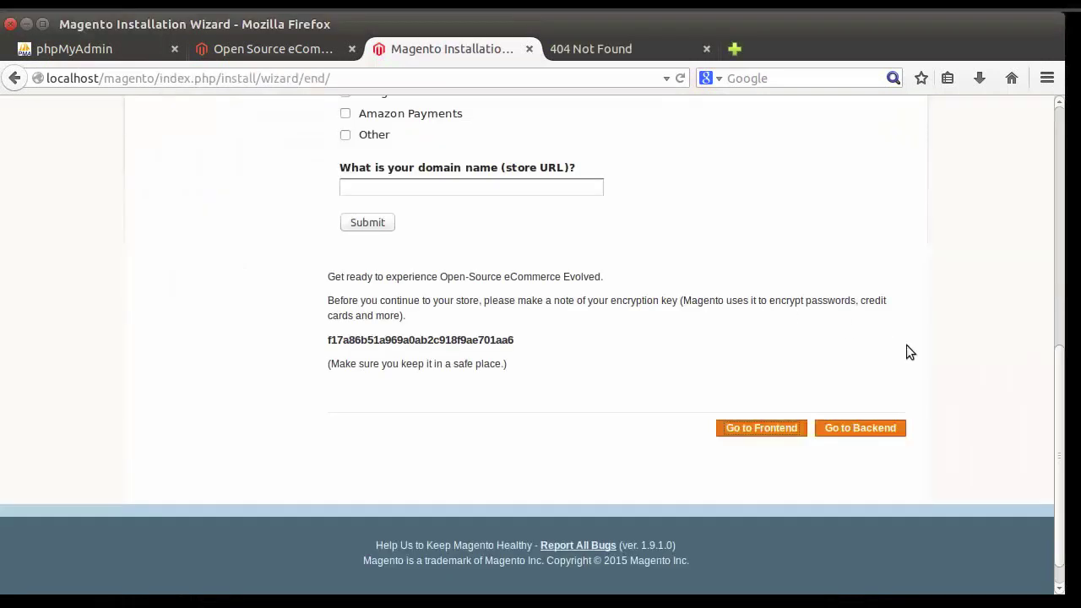
# Step: Log into the Admin Panel with the new admin username and password, reaching the Dashboard
pyautogui.click(855, 431)
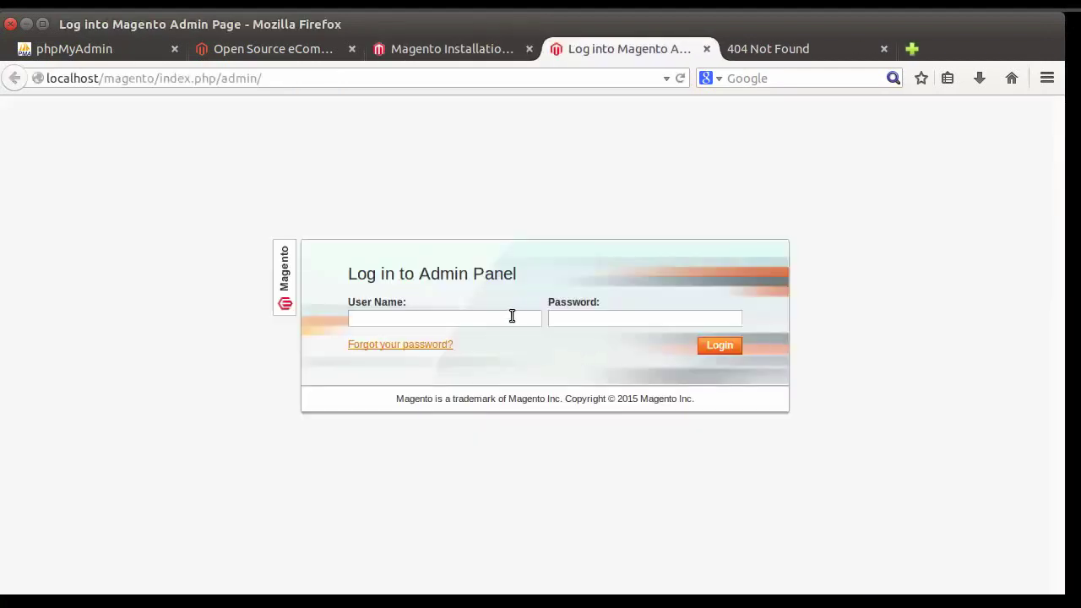
pyautogui.write('********')
pyautogui.click(730, 351)
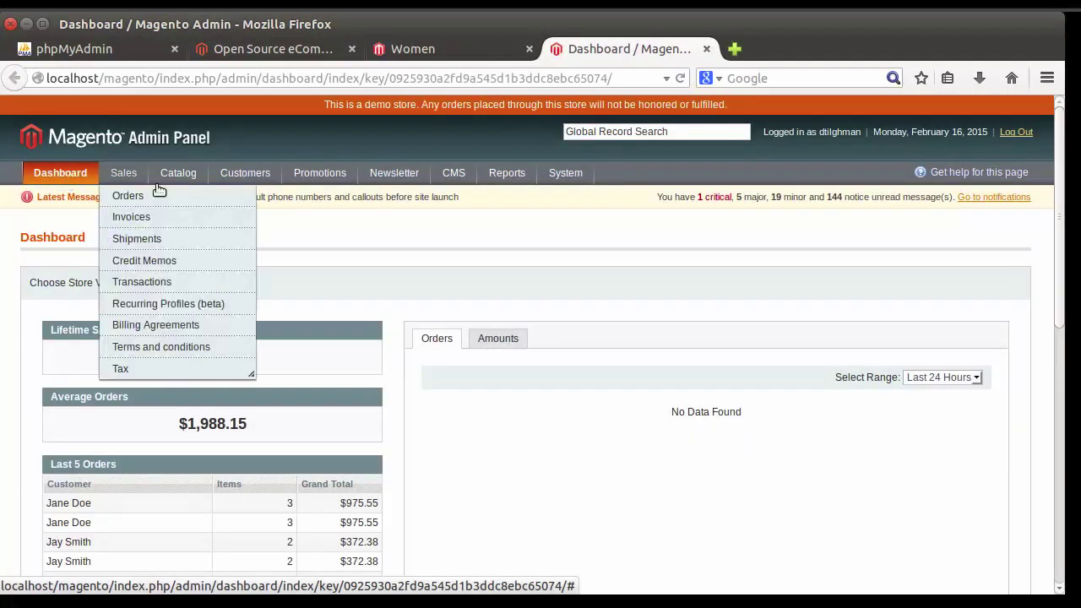
pyautogui.moveTo(532, 184)
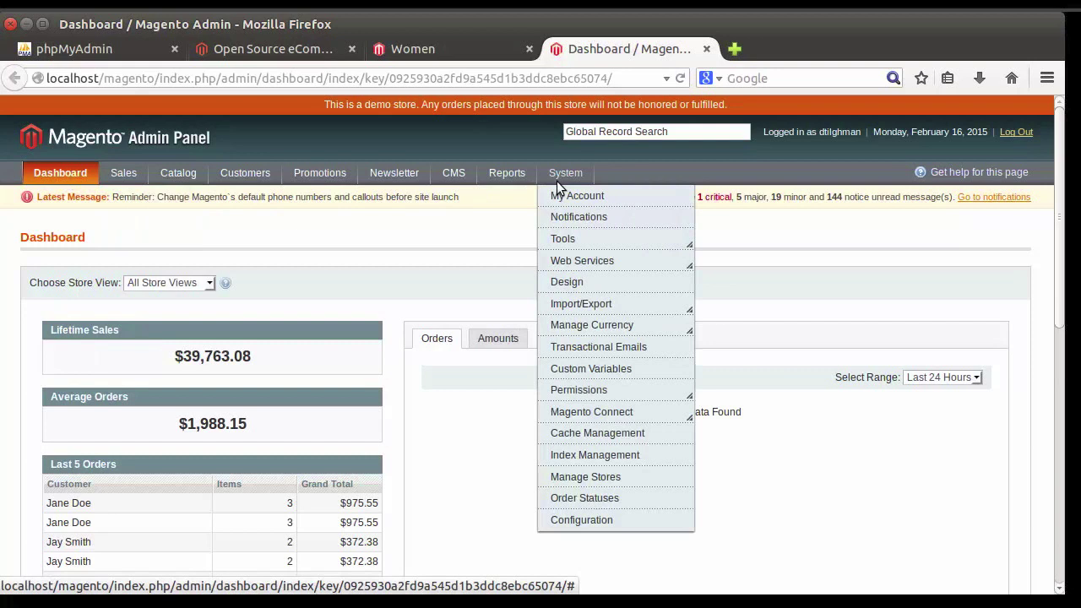